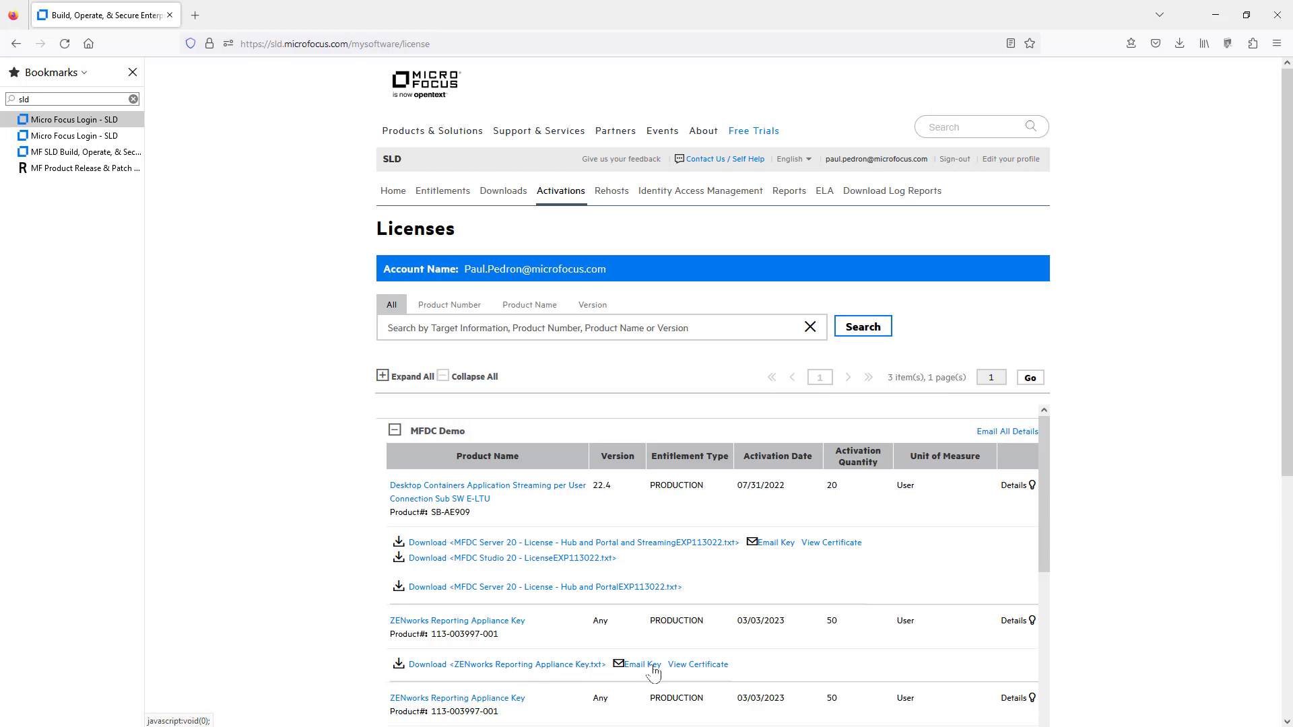
# Step: Download the ZENworks Reporting Appliance Key.txt file from Micro Focus SLD and open it in Notepad
pyautogui.click(515, 665)
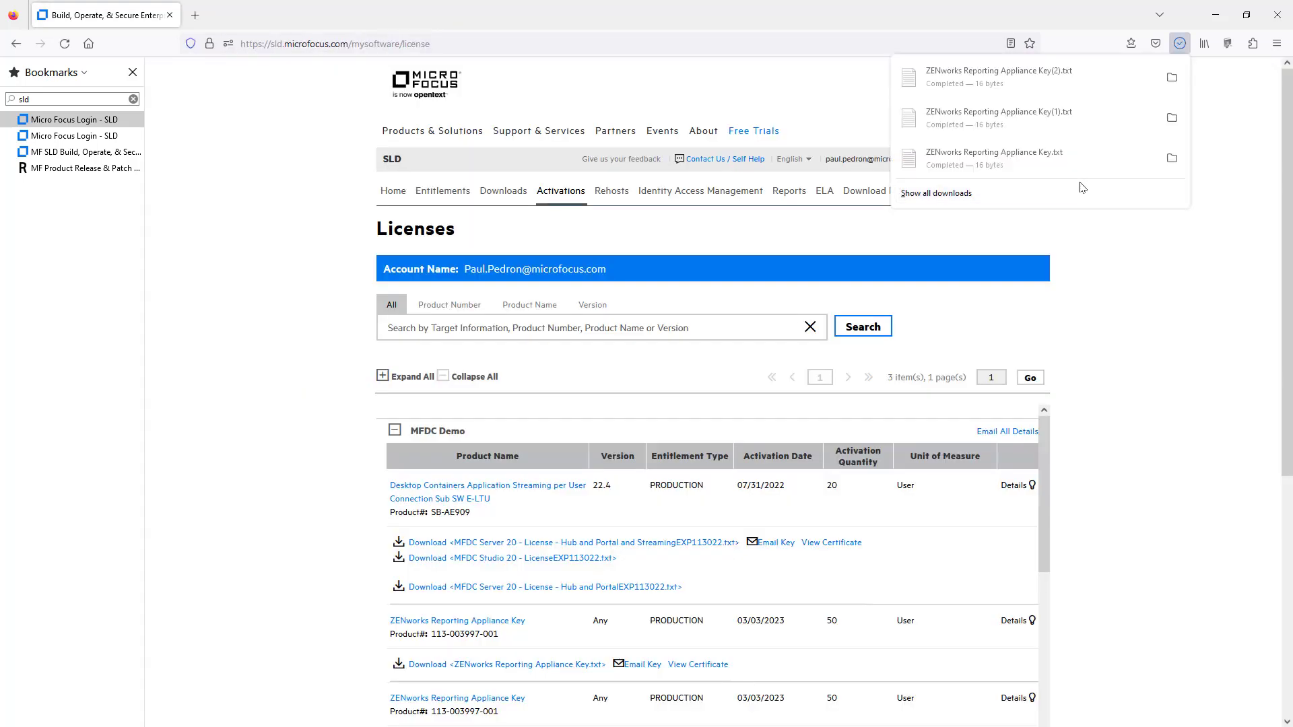
pyautogui.click(1015, 78)
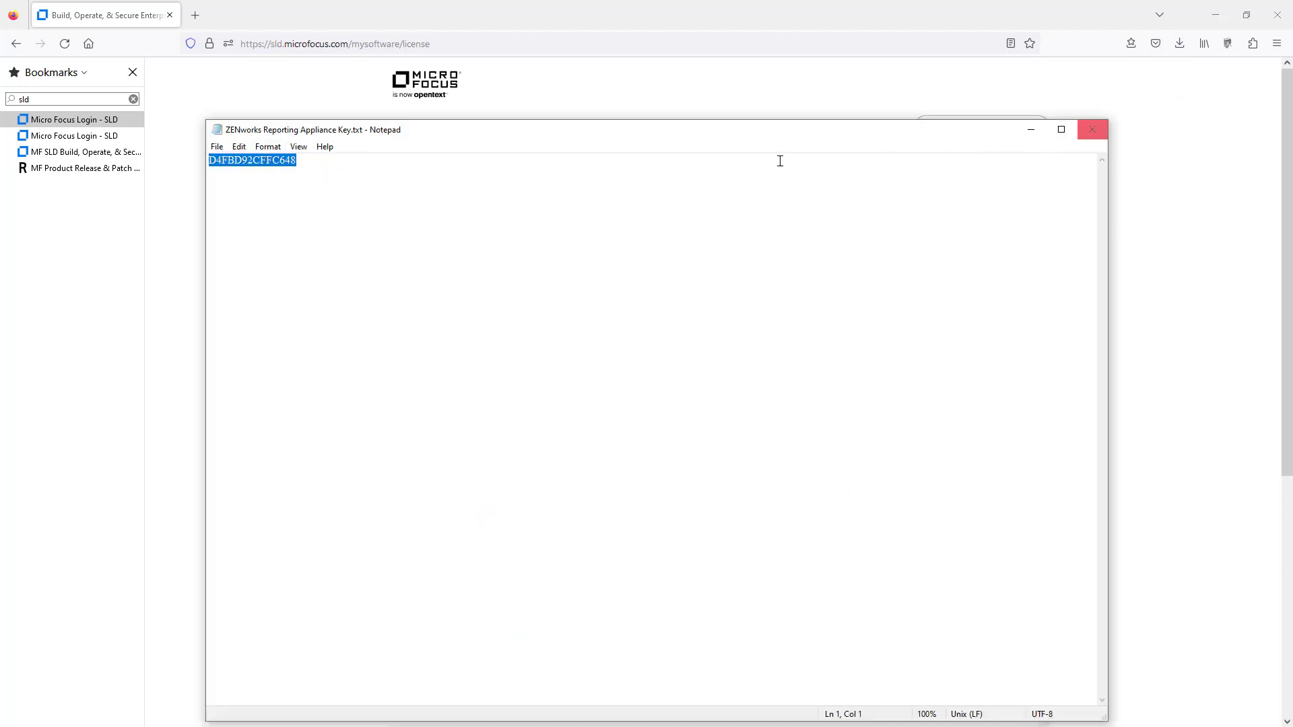
# Step: Copy the activation key text from Key.txt in Notepad
pyautogui.rightClick(285, 166)
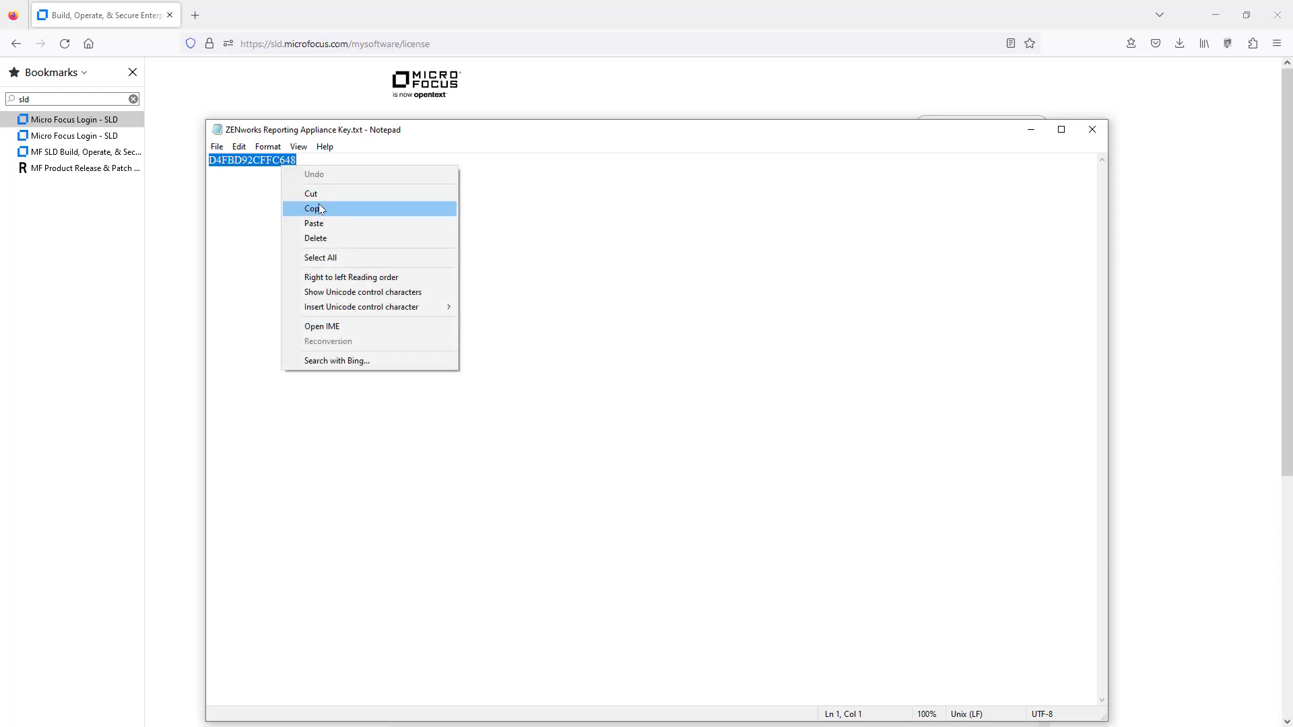
pyautogui.click(337, 210)
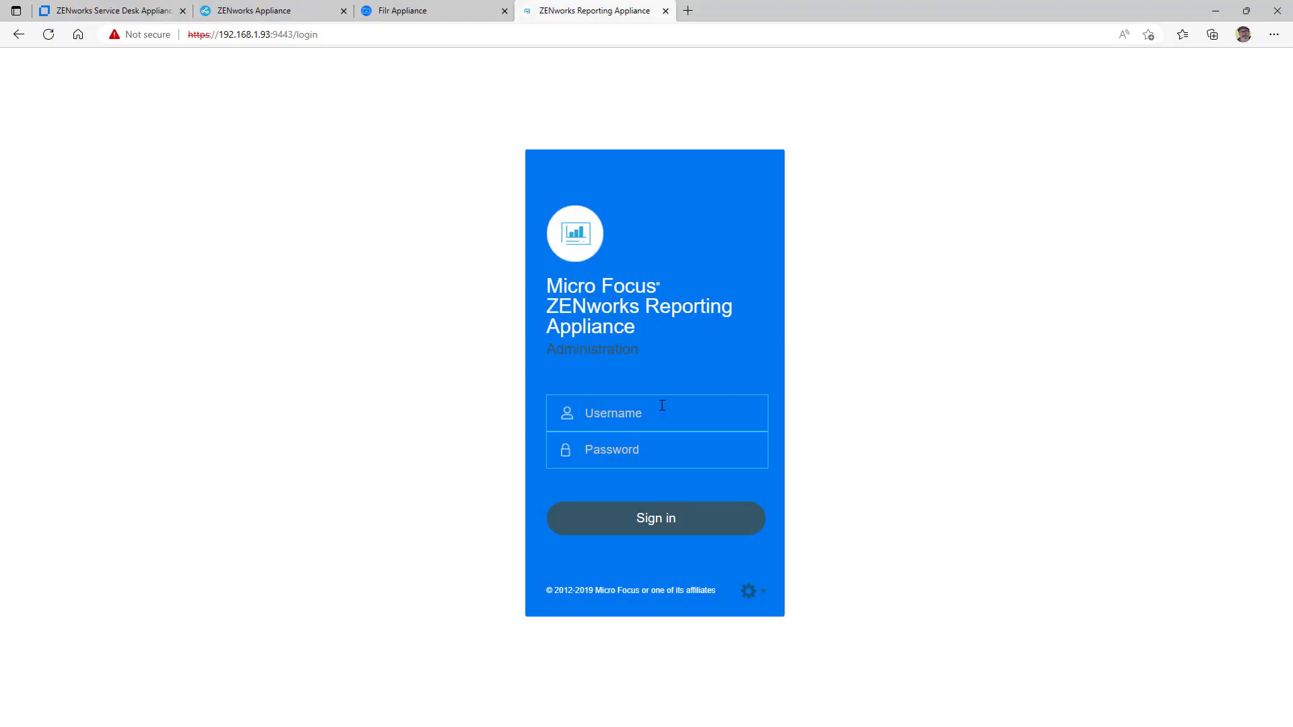
# Step: Sign in as root, dismiss the Register prompt, and reach the Version 7.2.0 home page
pyautogui.click(653, 412)
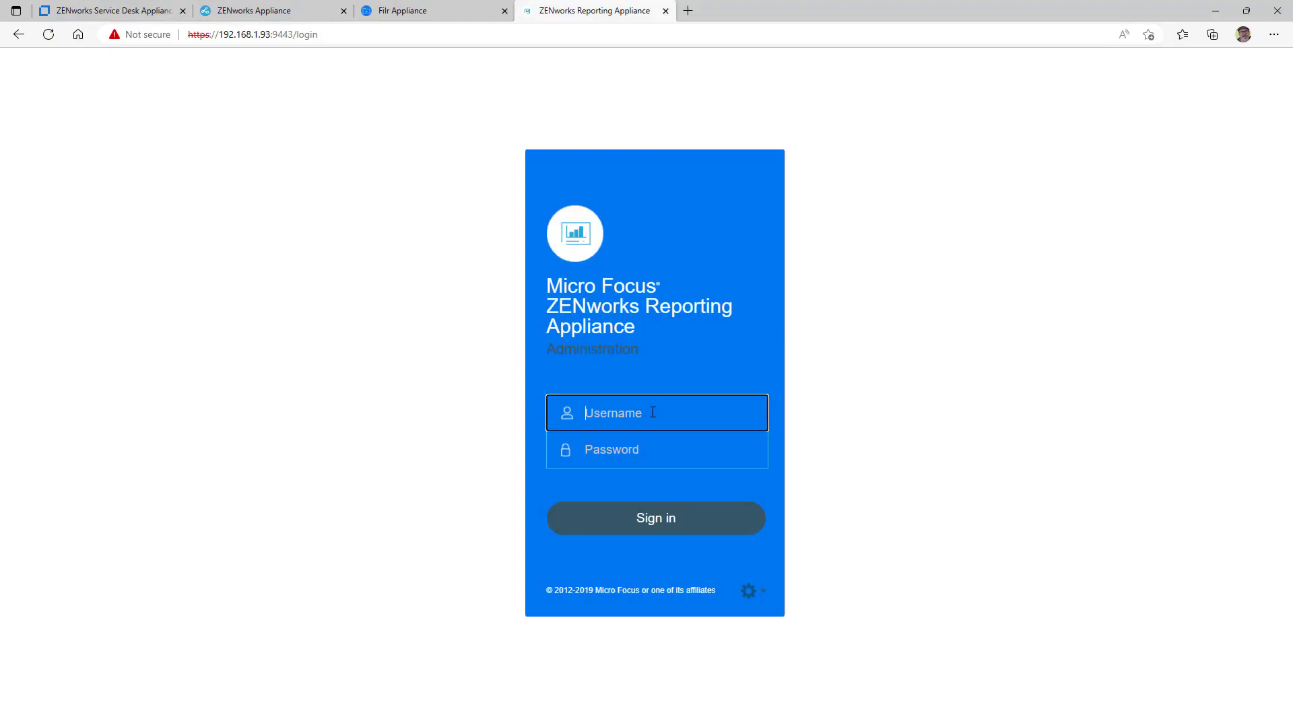
pyautogui.write('root')
pyautogui.press('Tab')
pyautogui.write('•••')
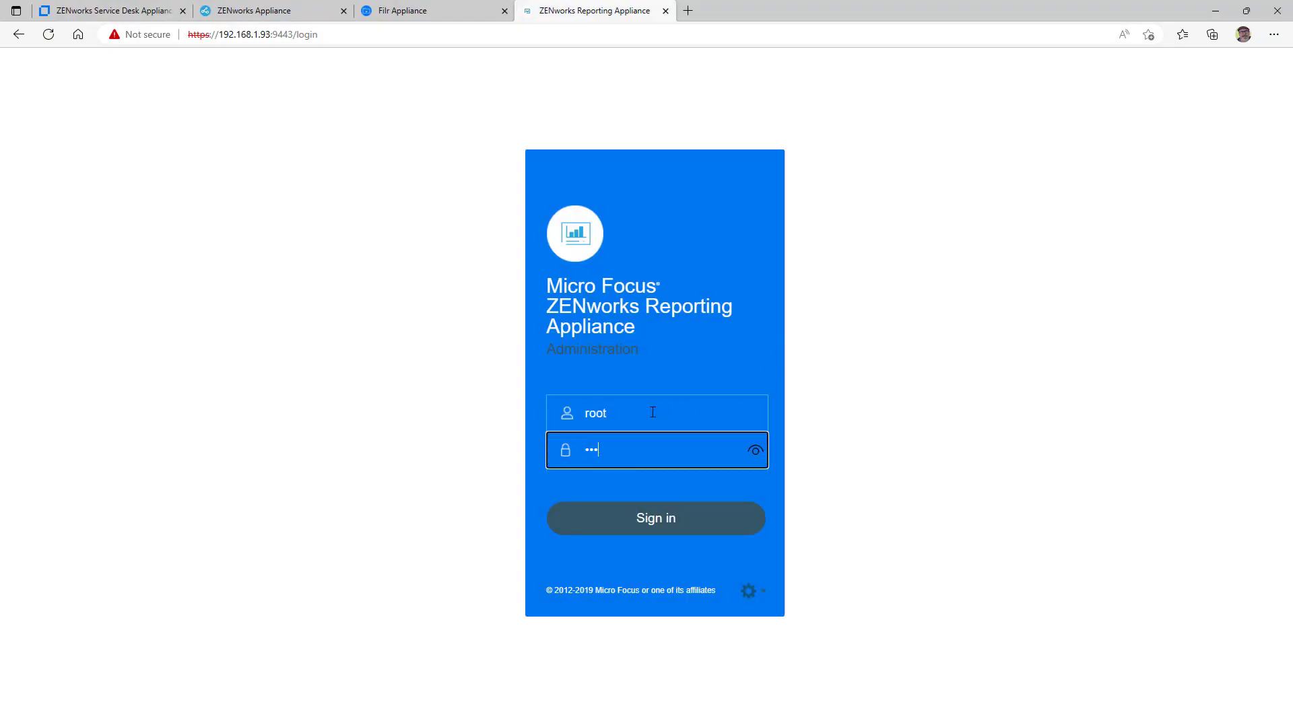
pyautogui.press('Return')
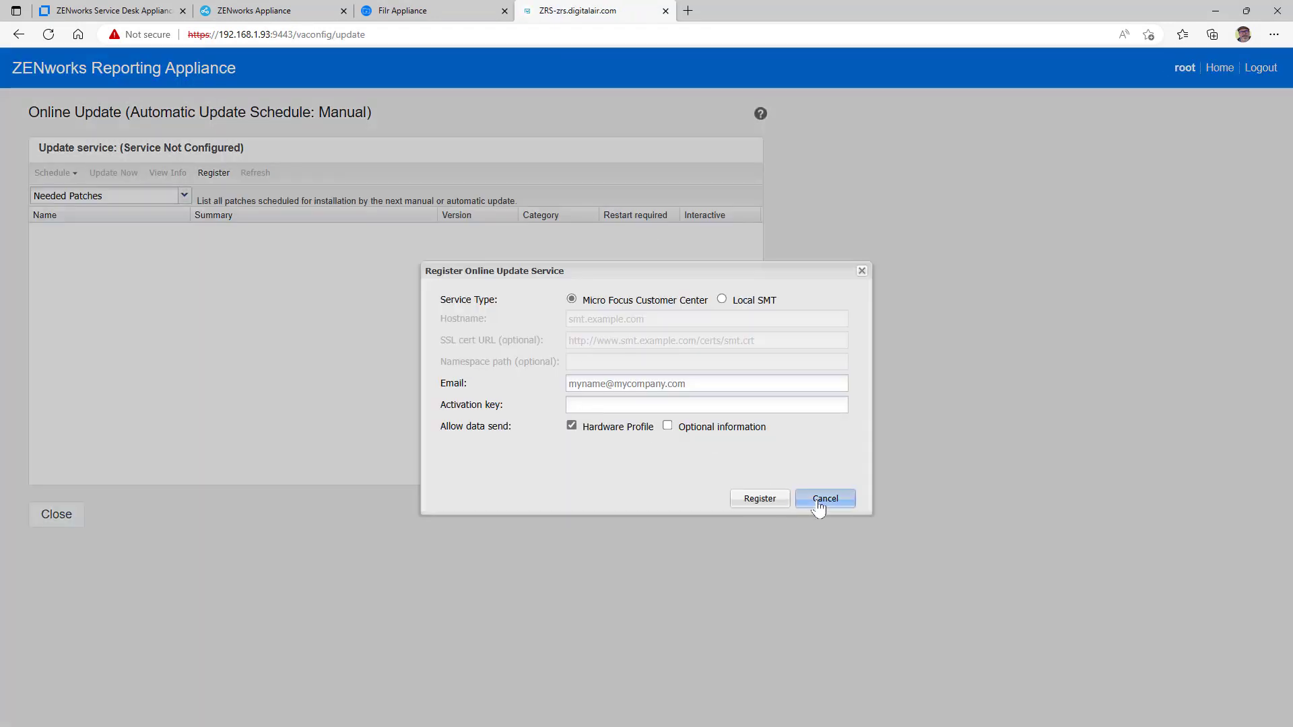
pyautogui.click(826, 498)
pyautogui.click(1219, 69)
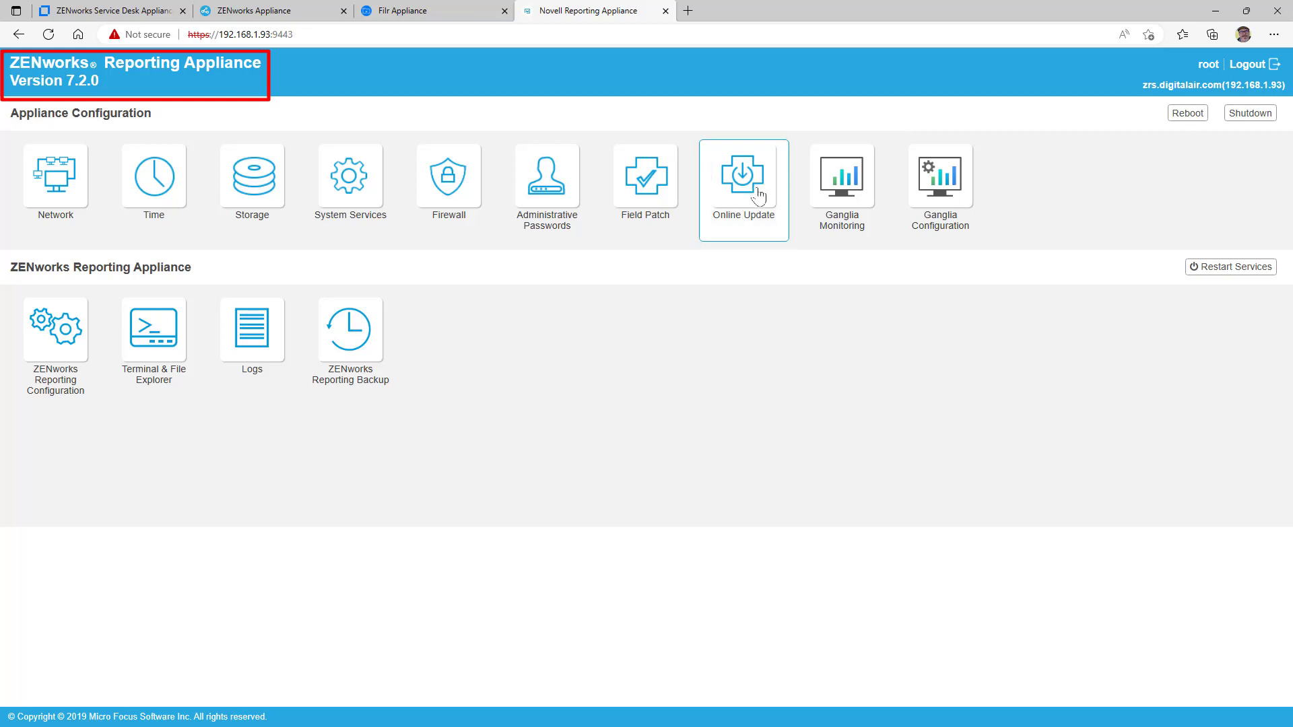
# Step: Register Online Update with the contact's e-mail and the pasted activation key
pyautogui.click(732, 203)
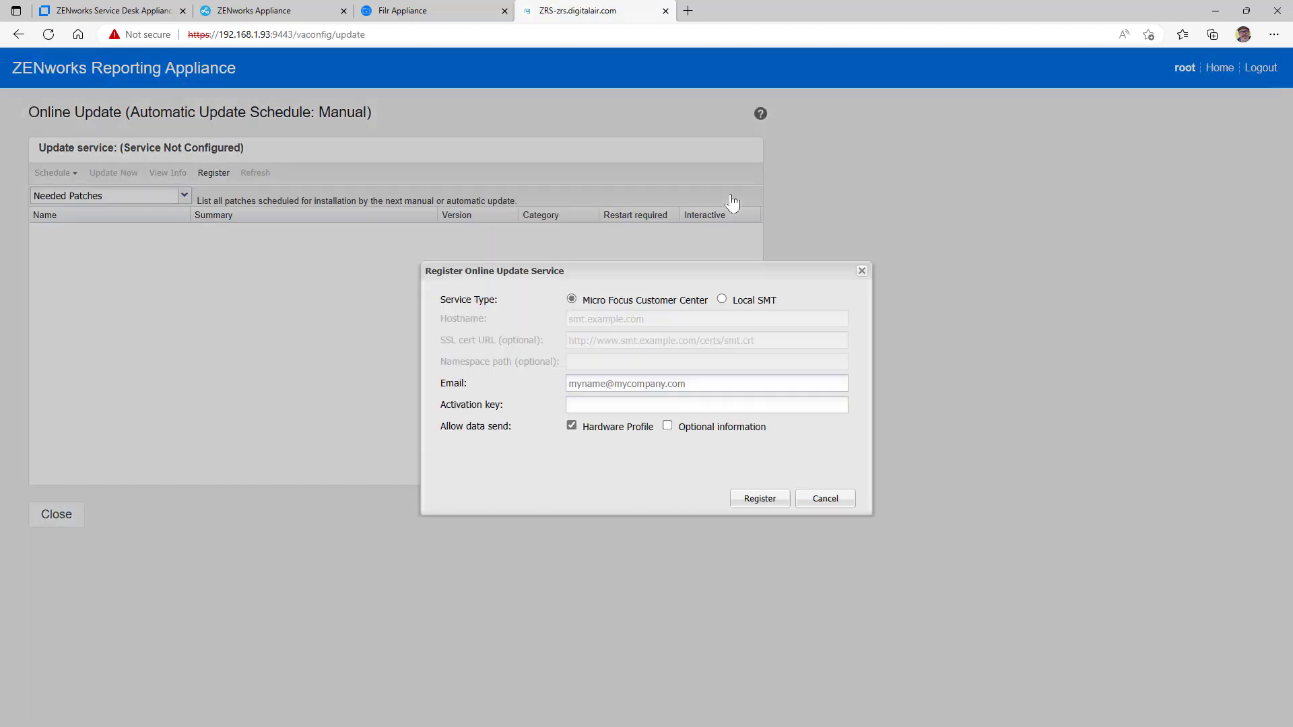
pyautogui.click(655, 383)
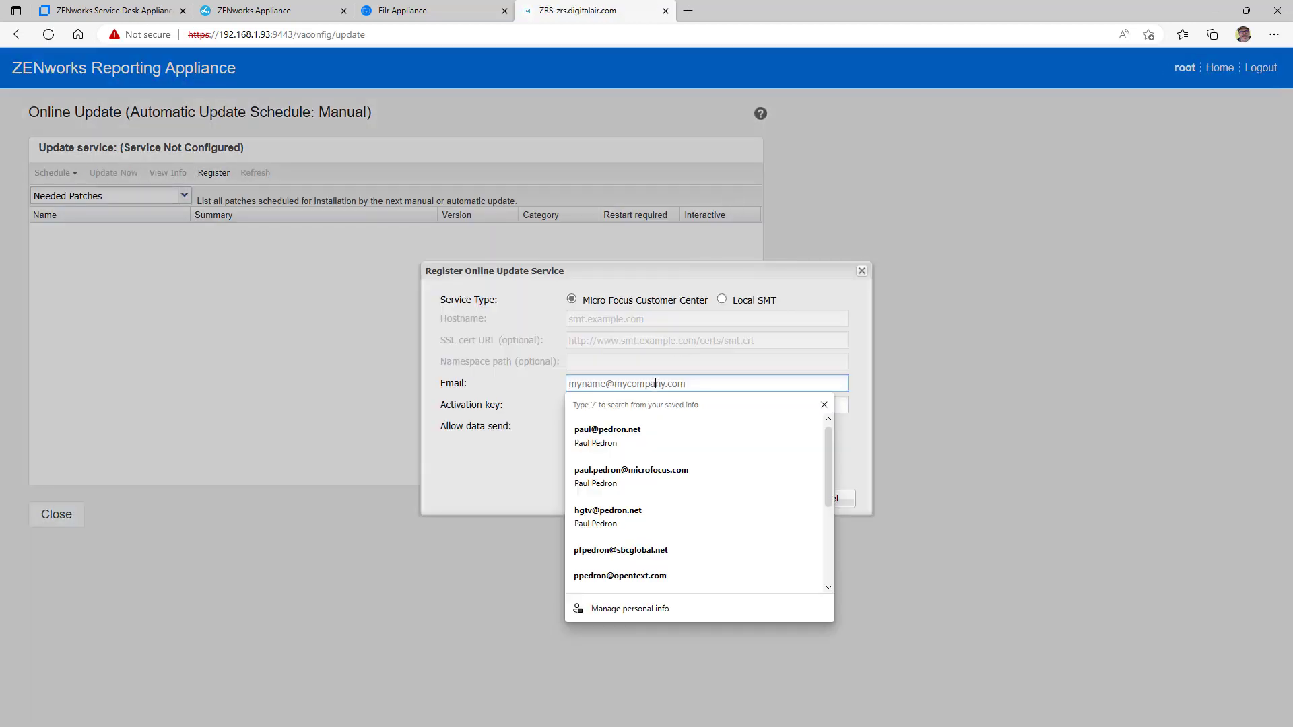
pyautogui.click(647, 473)
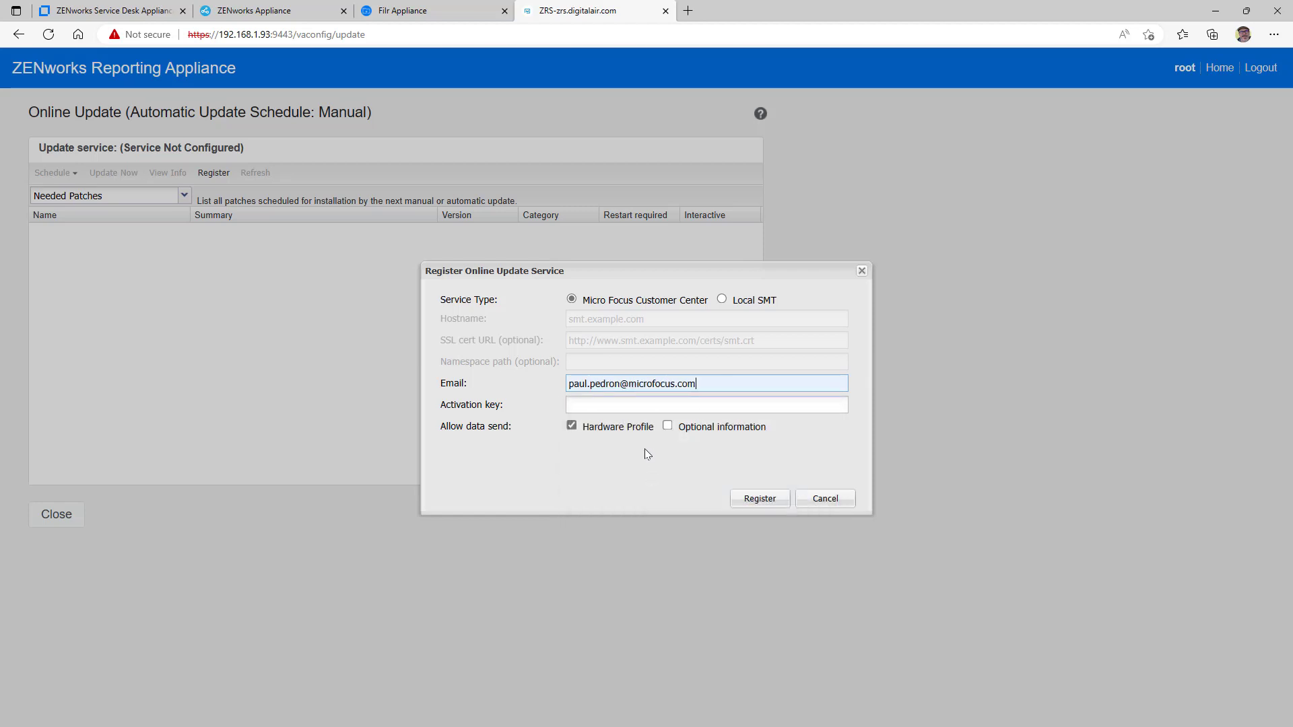
pyautogui.click(635, 405)
pyautogui.hotkey('ctrl', 'v')
pyautogui.click(759, 499)
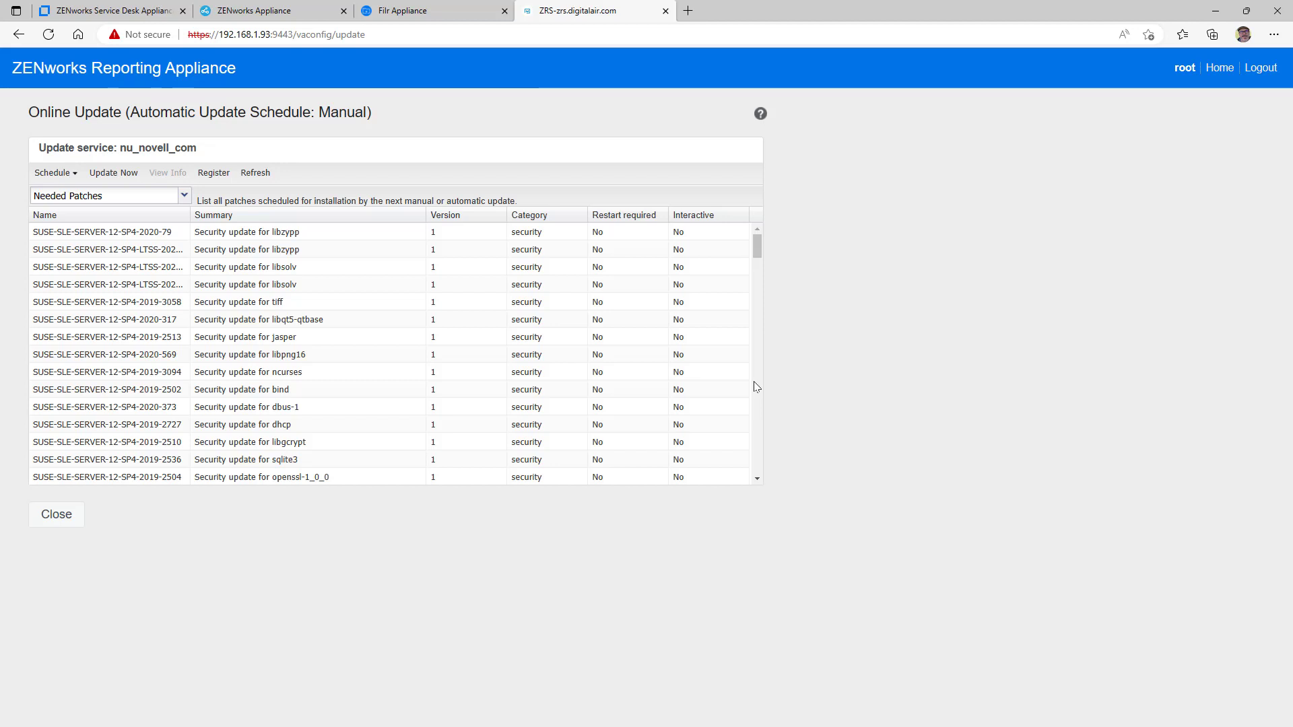
pyautogui.scroll(-1, 605, 375)
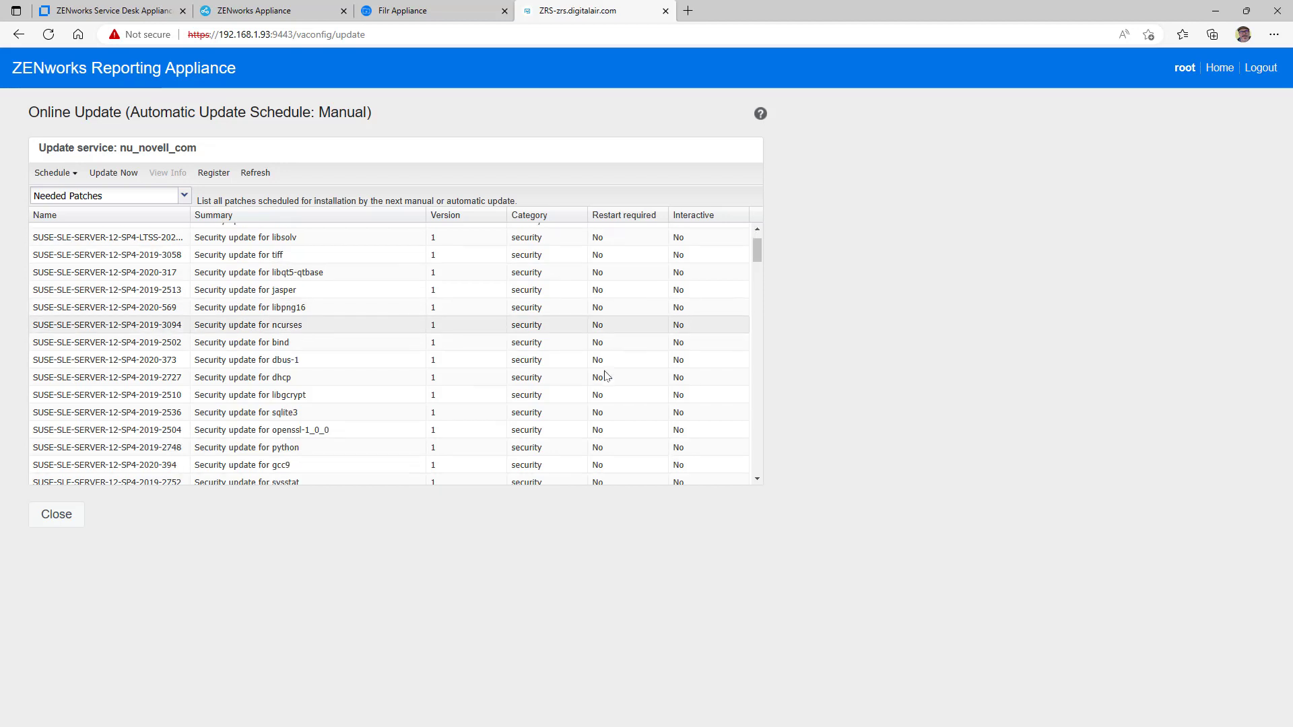
pyautogui.scroll(-5, 604, 375)
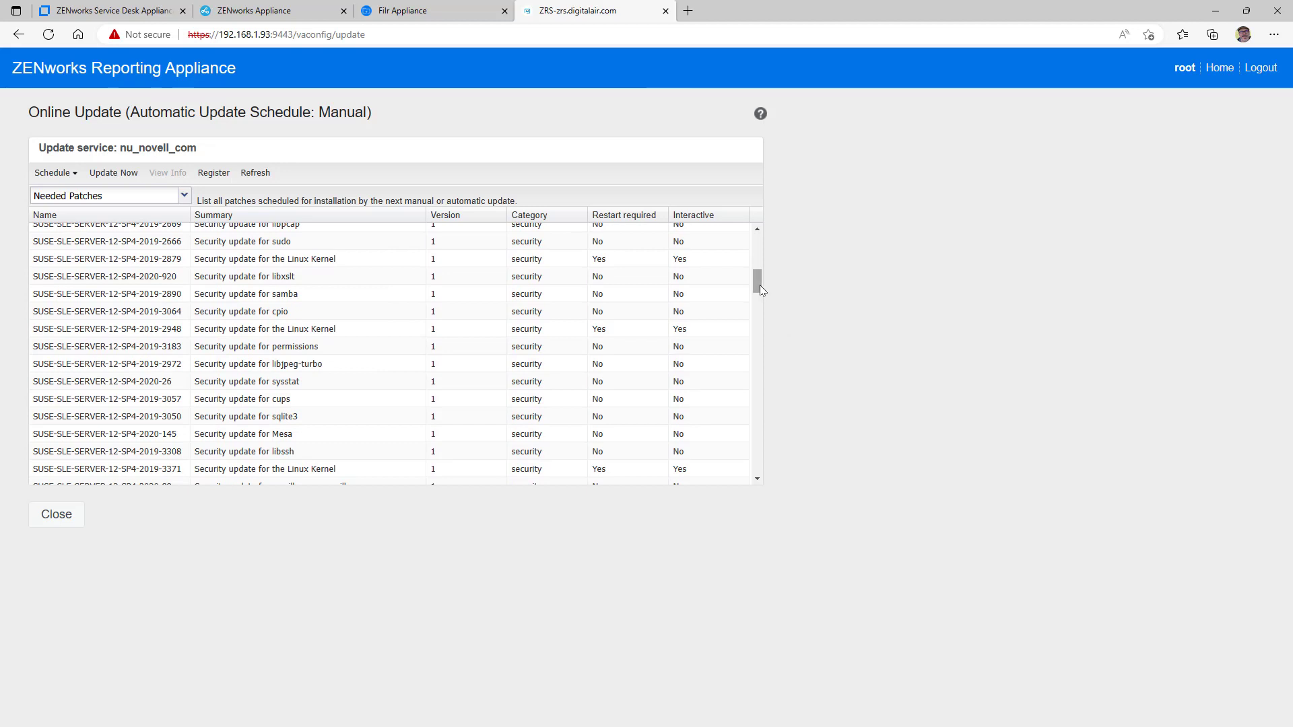
pyautogui.moveTo(760, 286); pyautogui.dragTo(759, 467)
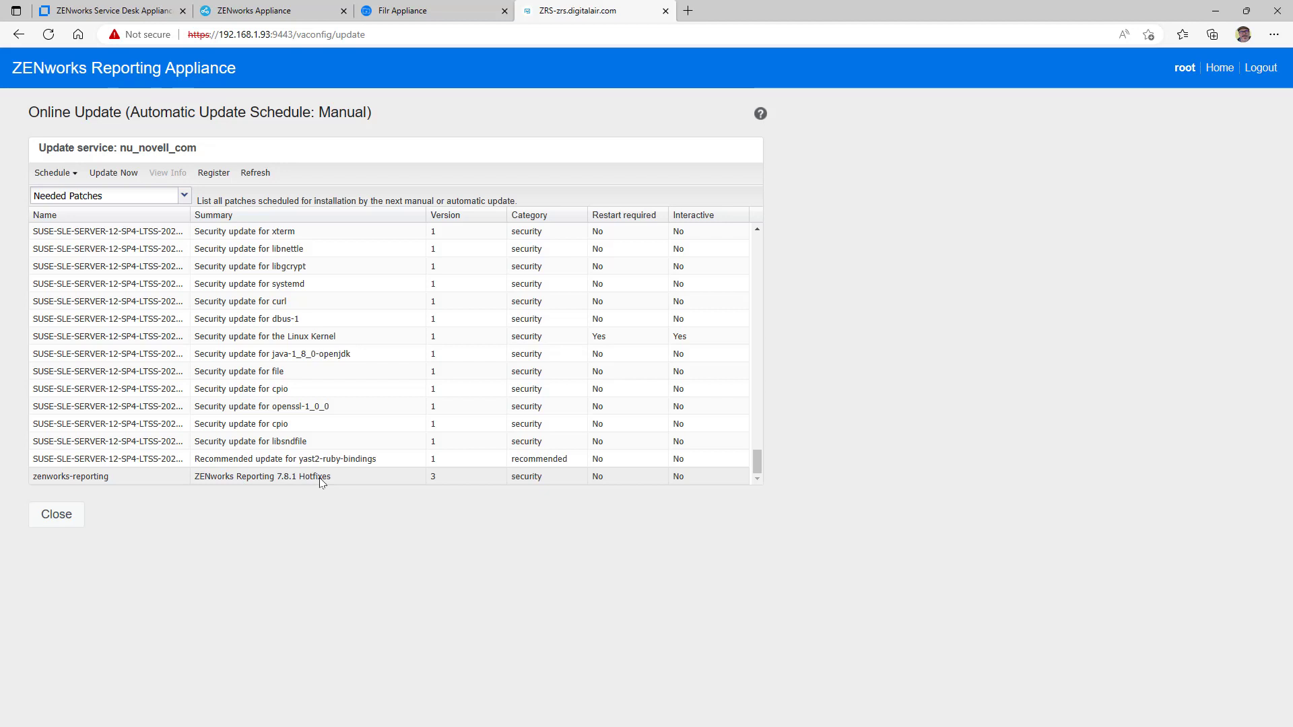
pyautogui.moveTo(757, 462); pyautogui.dragTo(745, 234)
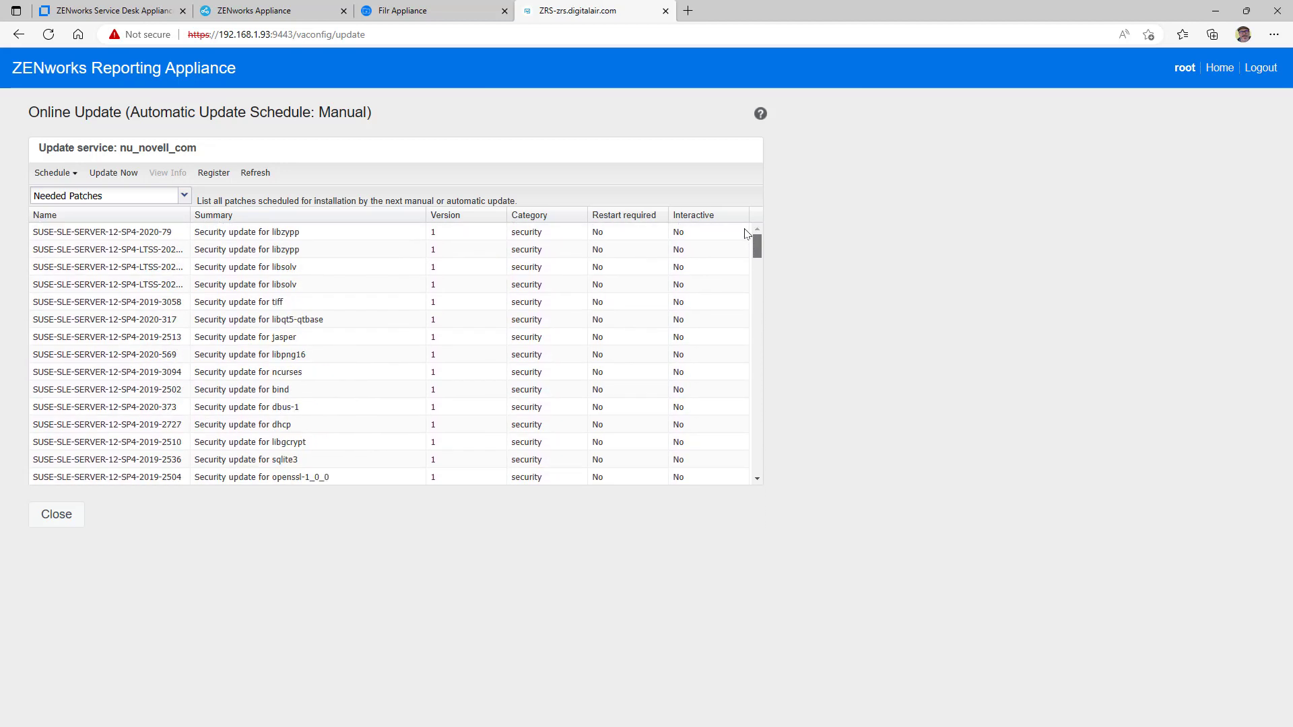
pyautogui.click(65, 520)
# Step: Install all needed patches and return to the home page showing Version 7.8 with Reboot Needed
pyautogui.click(113, 173)
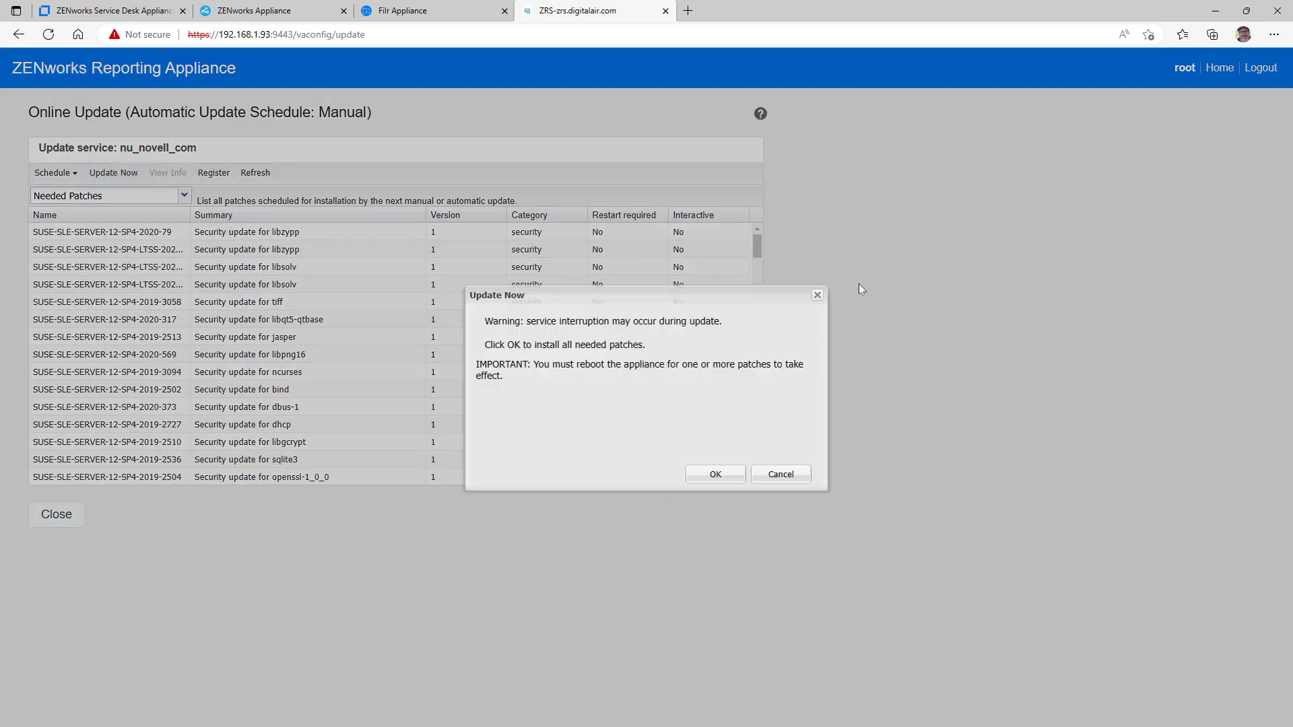
pyautogui.click(715, 477)
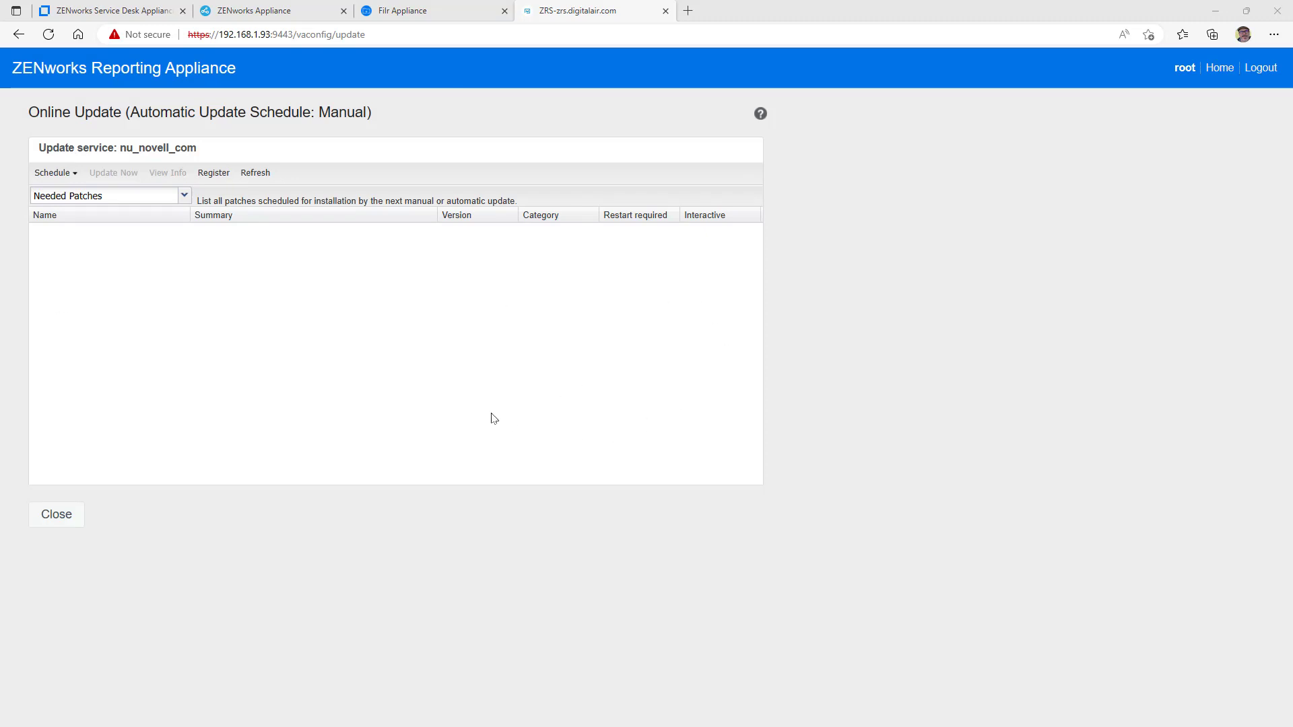
pyautogui.click(71, 532)
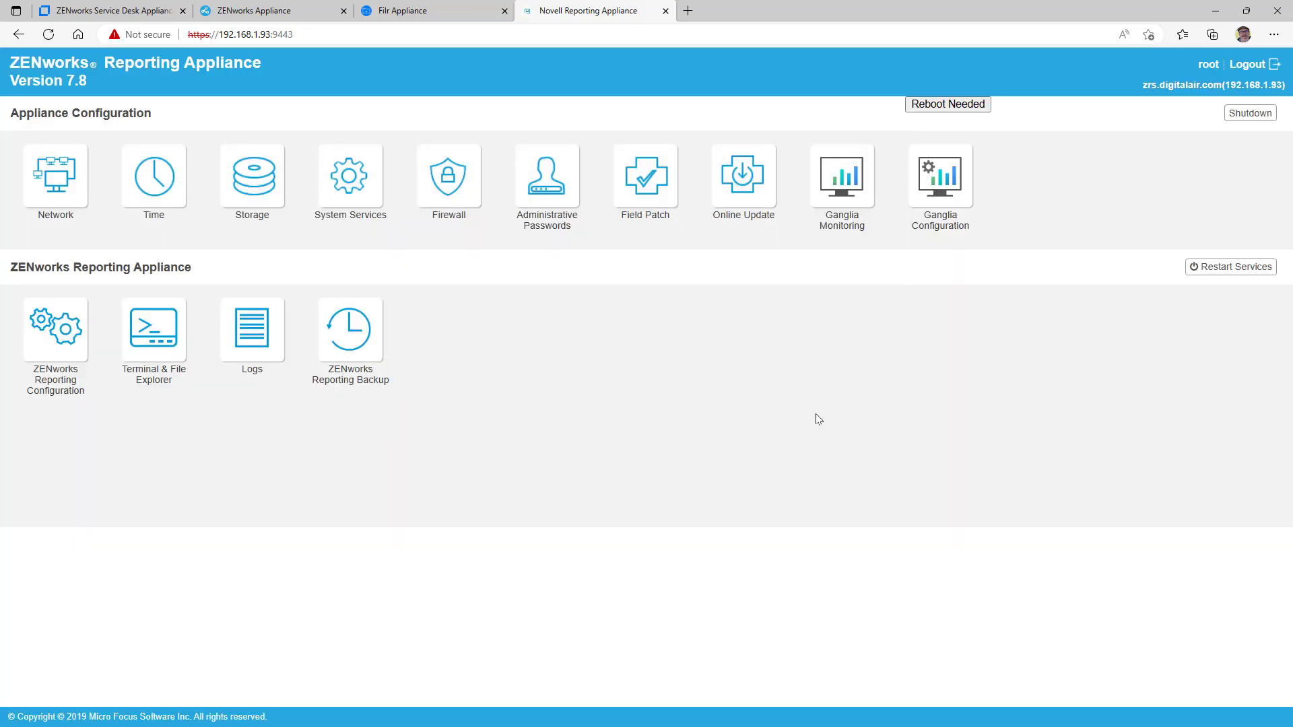
# Step: Confirm the pending appliance reboot and come back to the administration login page
pyautogui.click(942, 109)
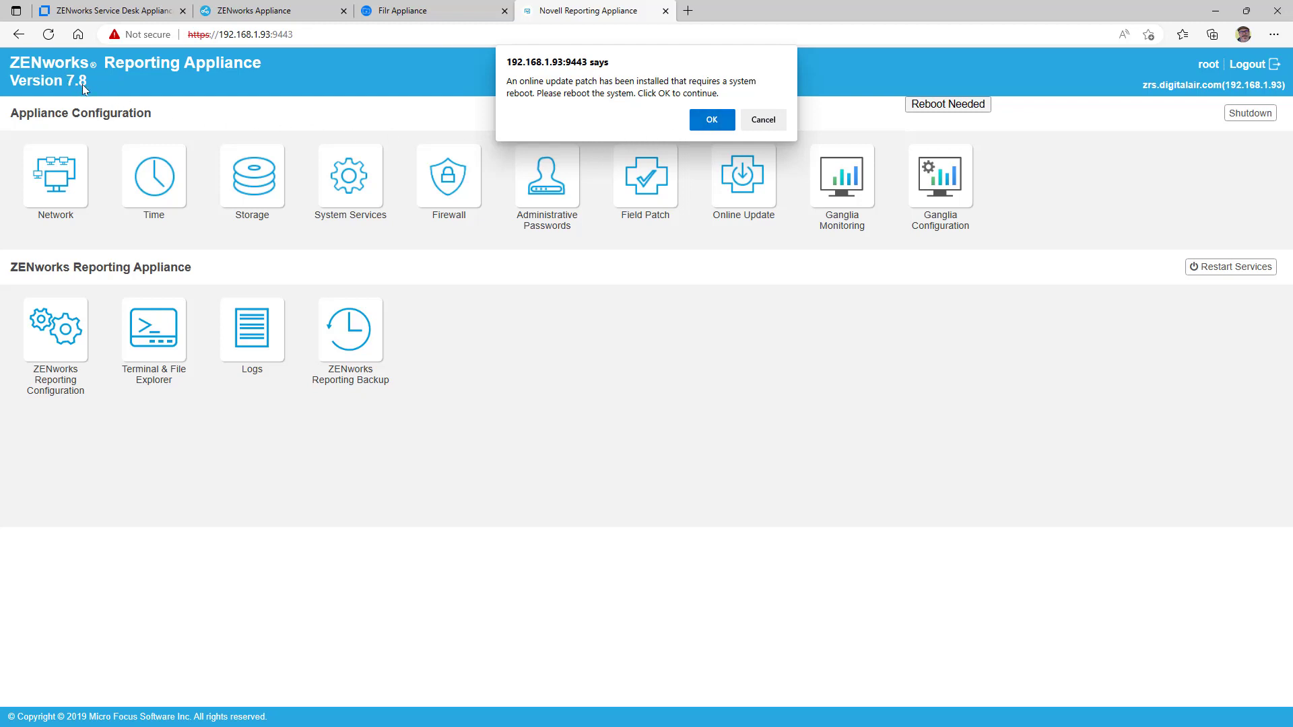
pyautogui.click(696, 131)
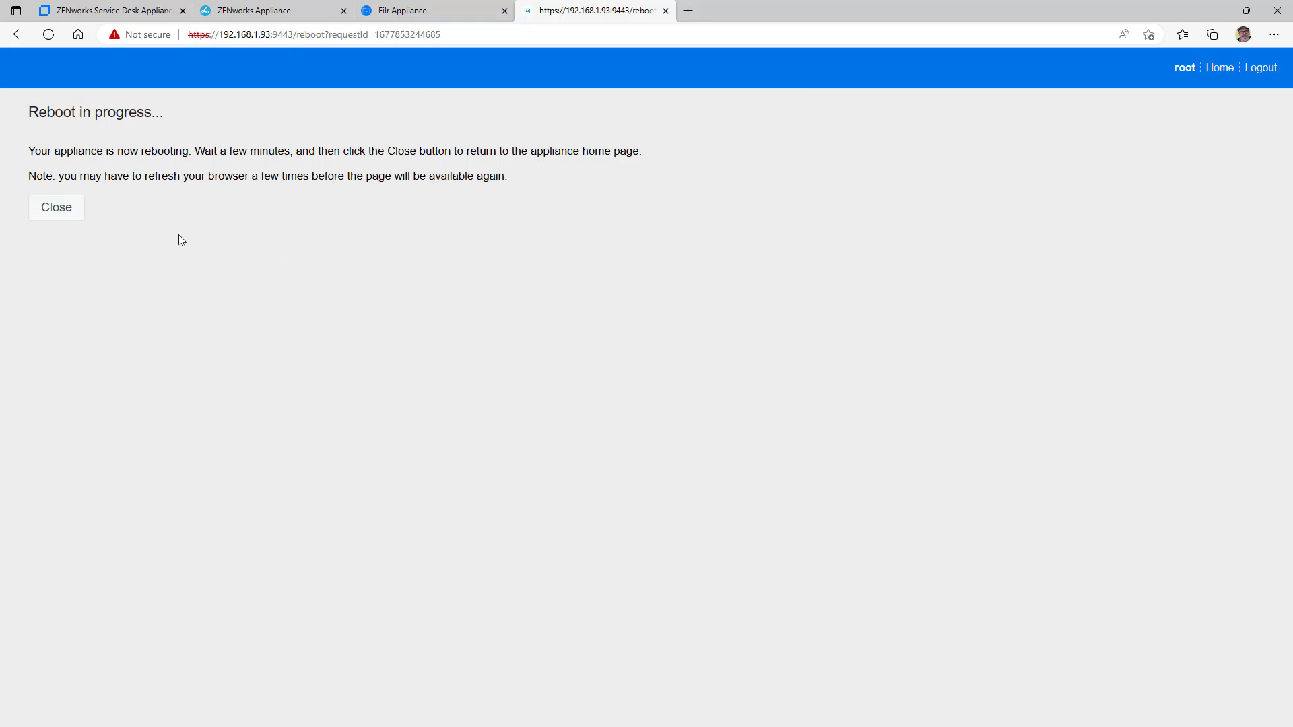
pyautogui.click(60, 217)
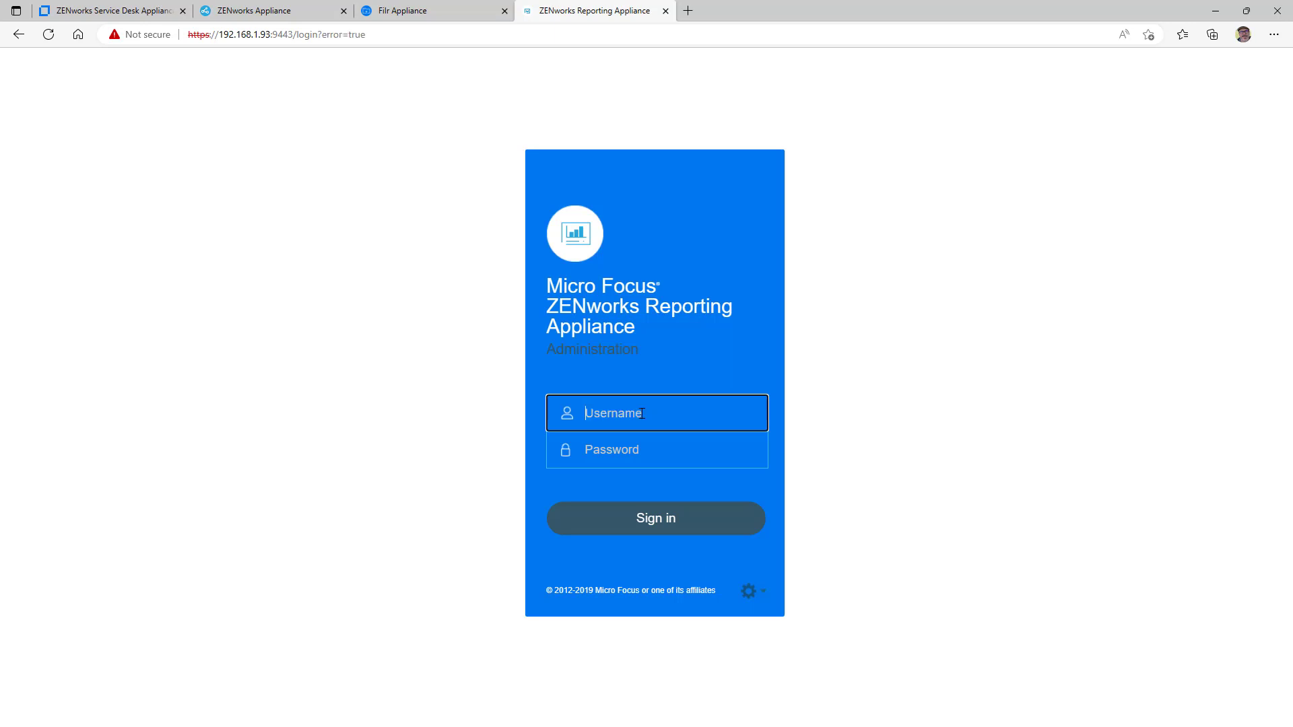
# Step: Log back in as root and view Online Update, where only ZENworks Reporting 7.8.1 Hotfixes remains
pyautogui.write('root')
pyautogui.press('Tab')
pyautogui.write('***')
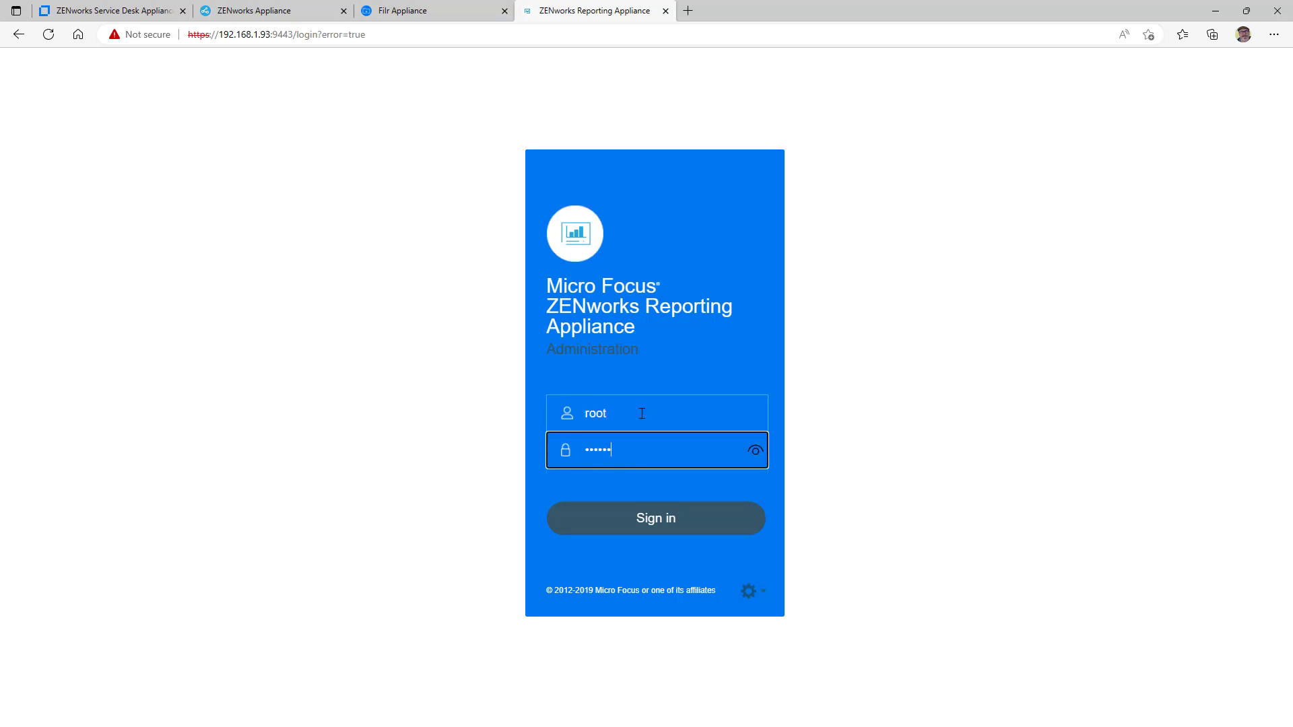
pyautogui.press('Return')
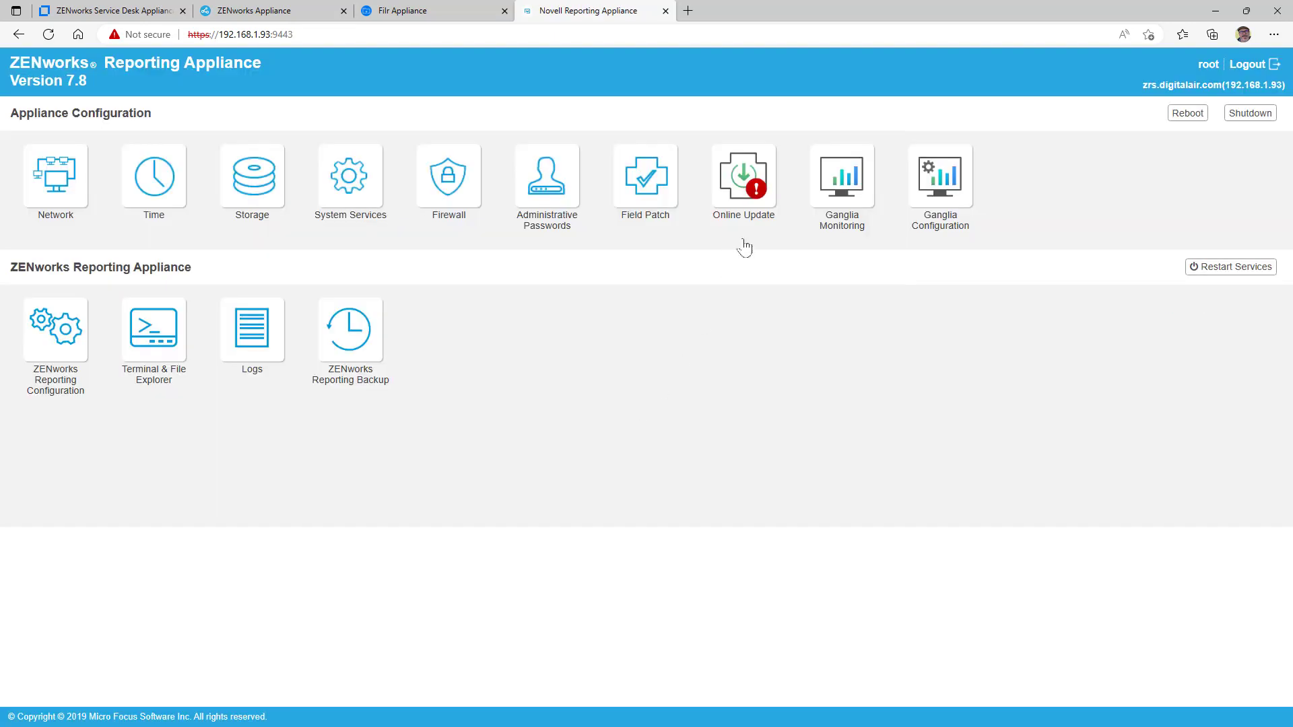
pyautogui.click(750, 193)
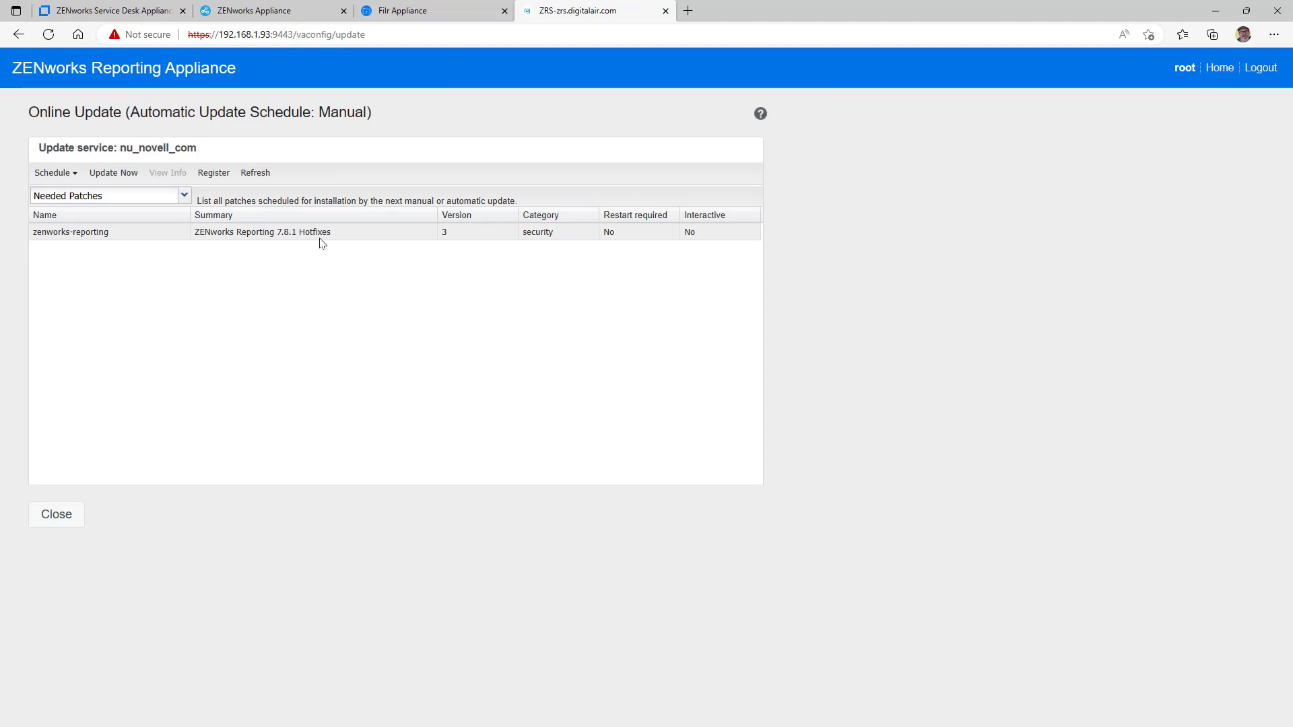
# Step: Install the ZENworks Reporting 7.8.1 Hotfixes patch and return to the Version 7.8.0 home page
pyautogui.click(51, 526)
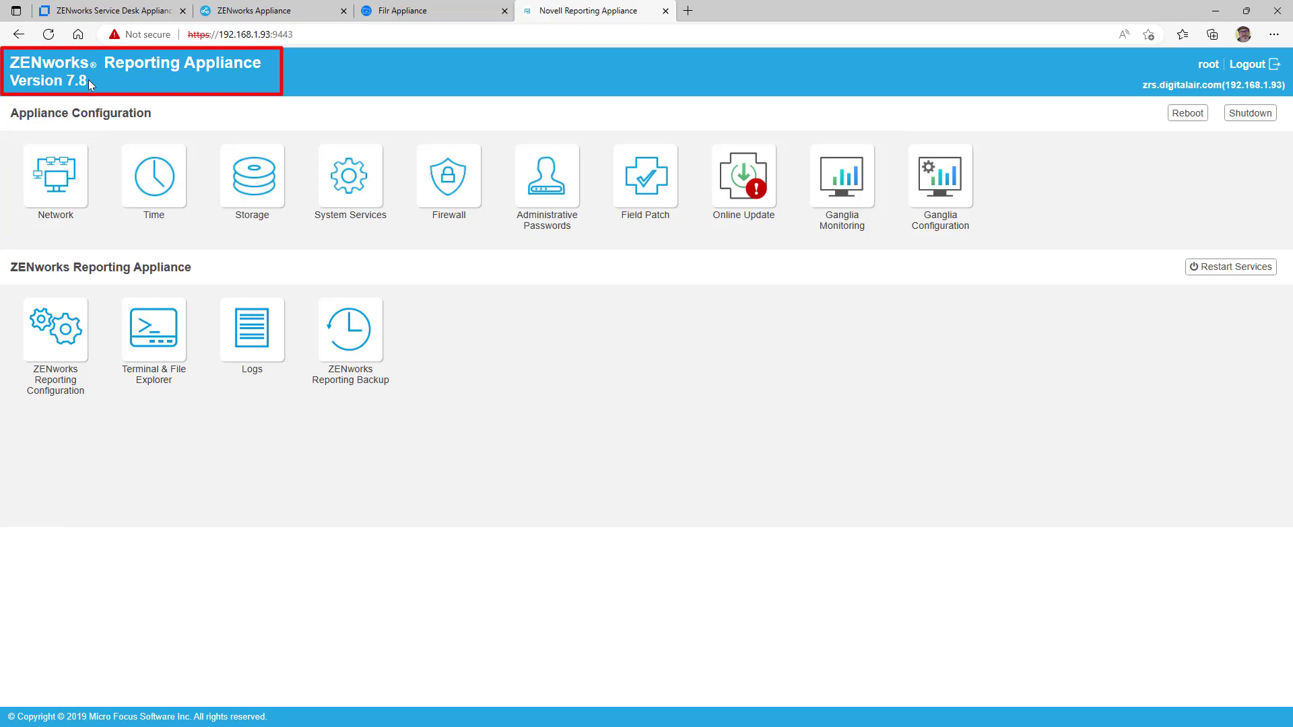
pyautogui.click(743, 186)
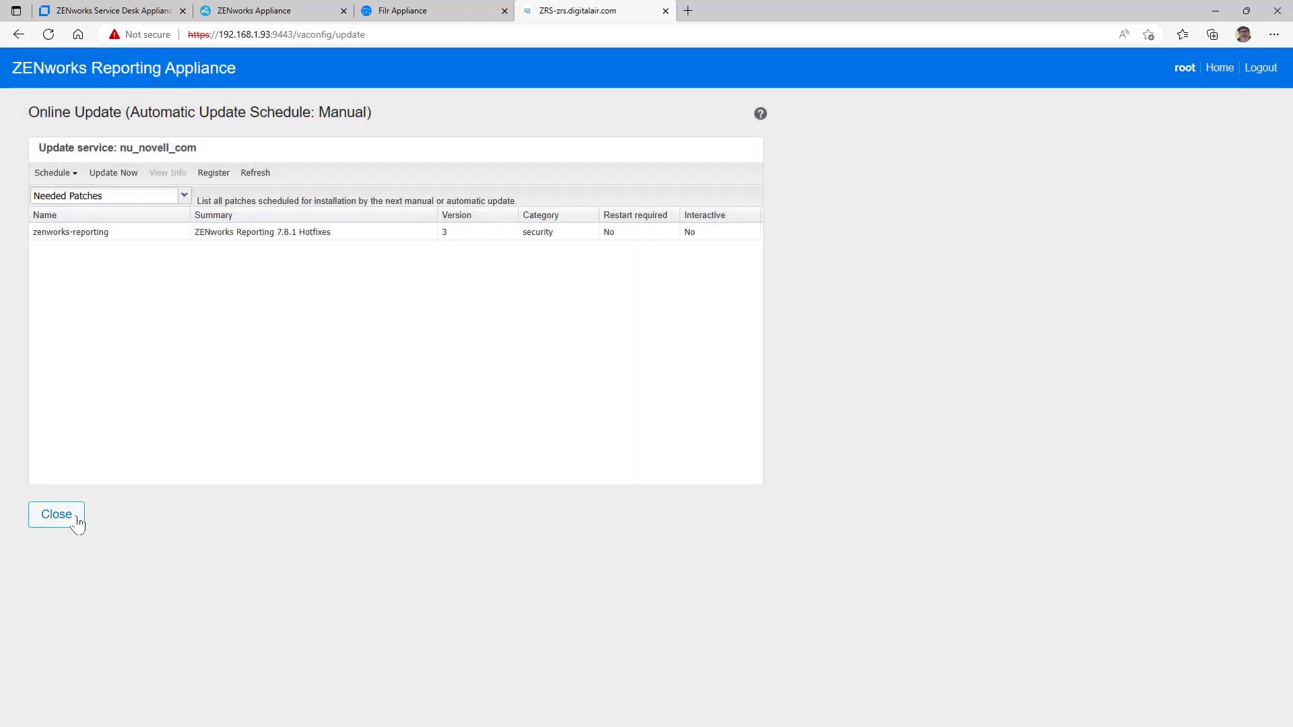
pyautogui.click(119, 174)
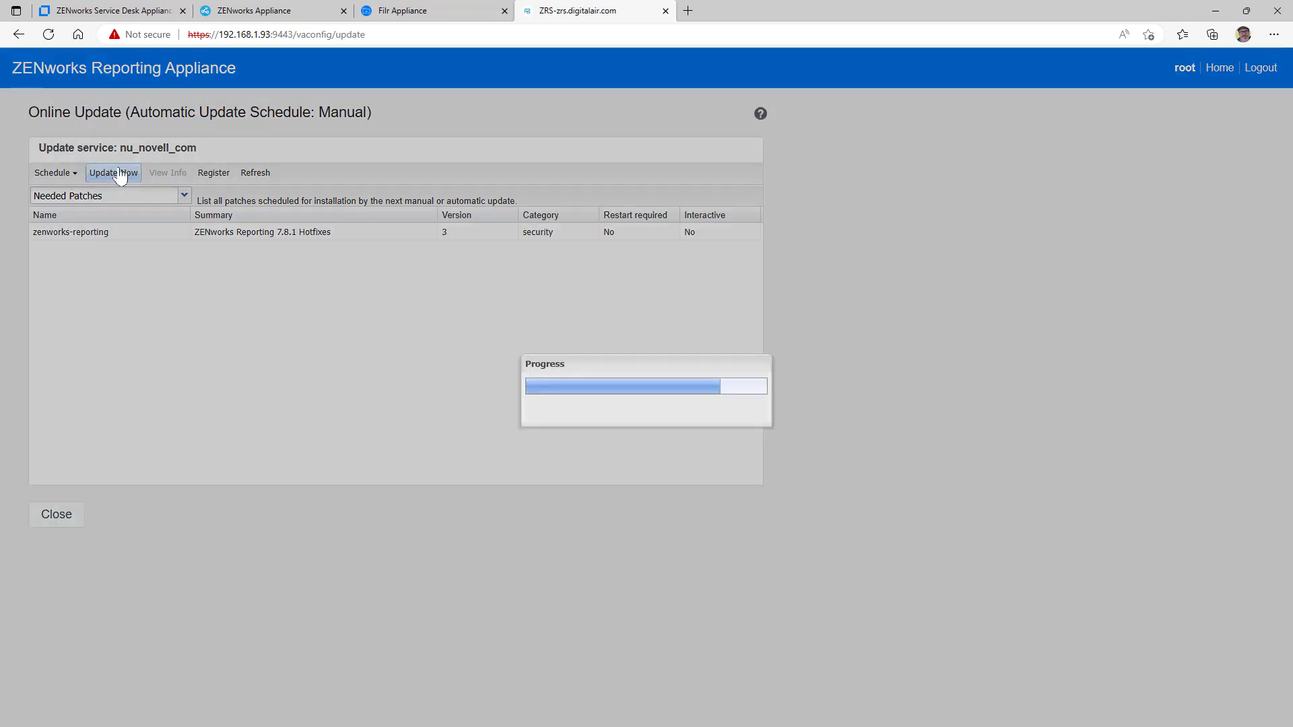
pyautogui.click(719, 478)
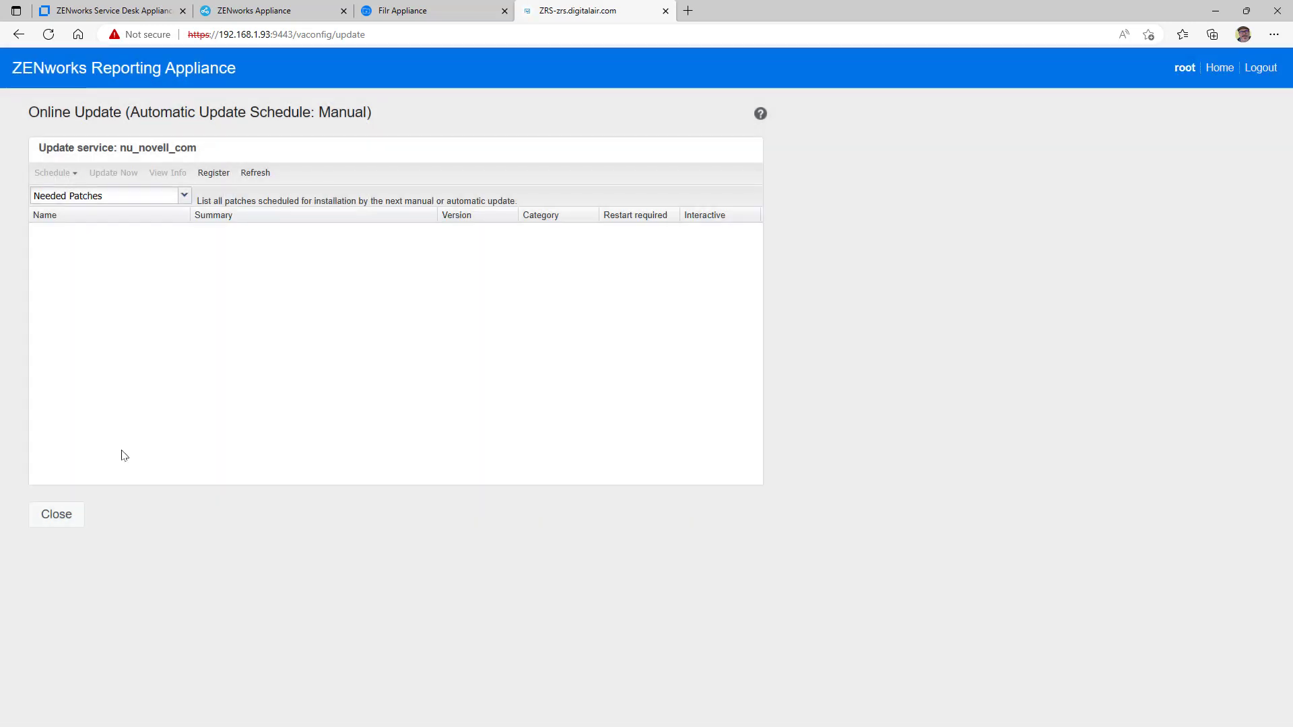
pyautogui.click(57, 514)
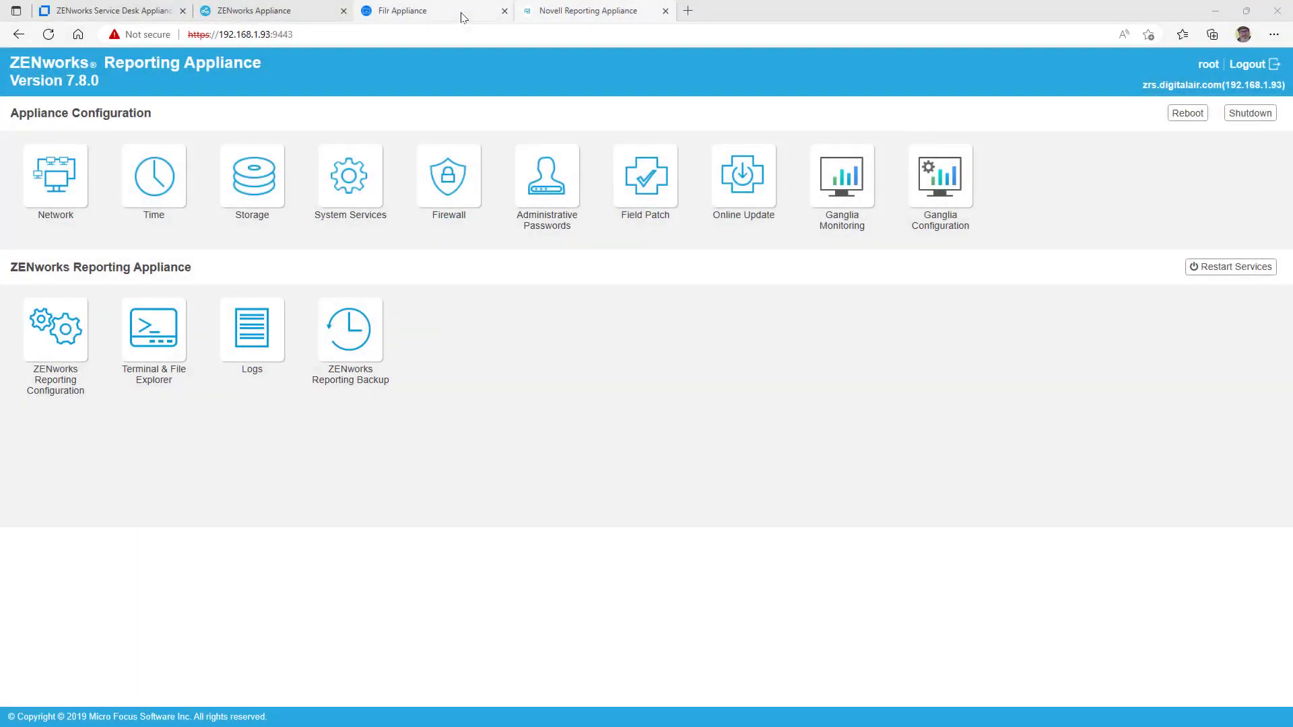
# Step: Log in to the Filr Appliance 4.3.1.1 console and open its Online Update patch list
pyautogui.click(462, 14)
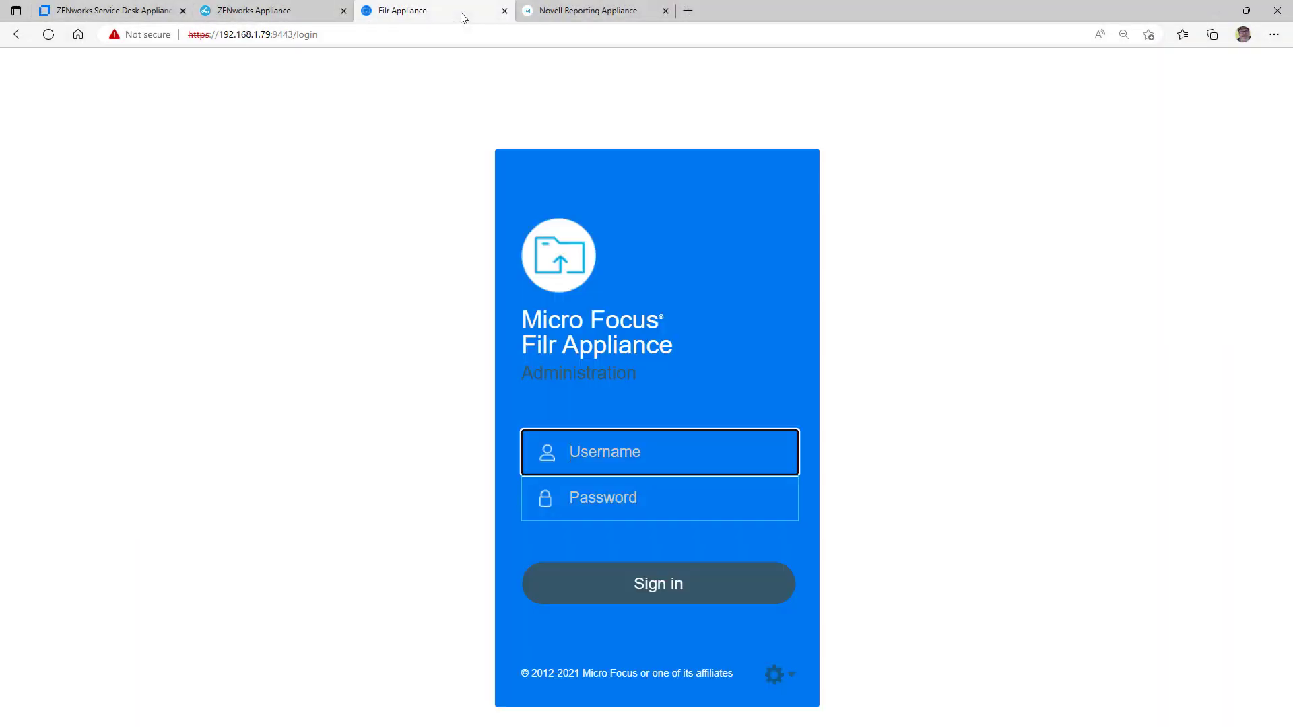
pyautogui.write('root')
pyautogui.press('Tab')
pyautogui.write('******')
pyautogui.press('Return')
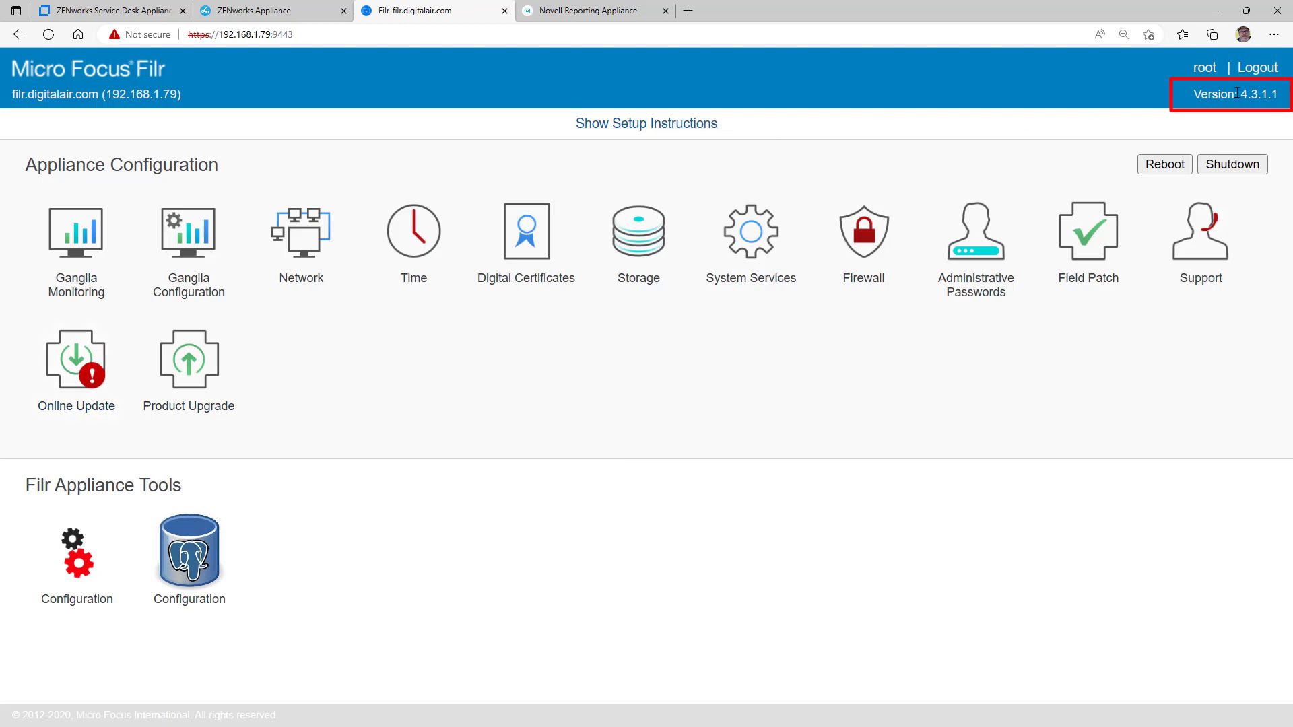
pyautogui.click(86, 372)
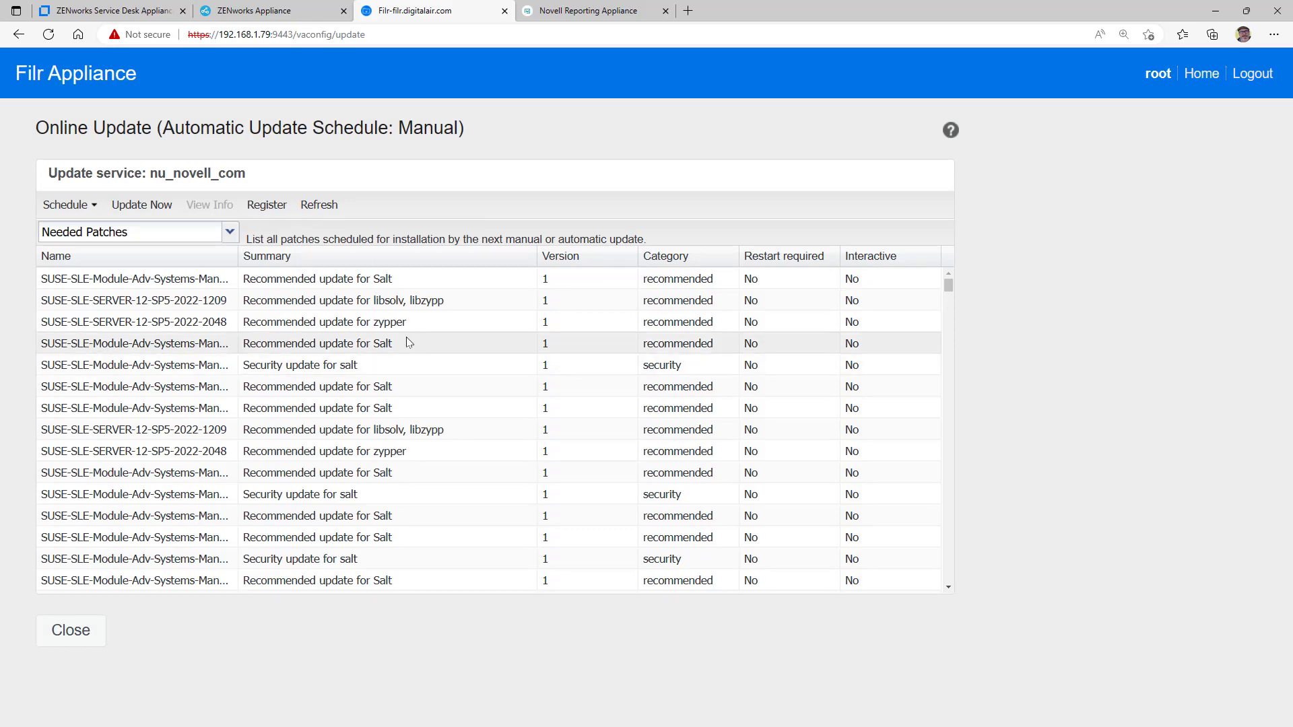
# Step: Review the SUSE recommended and security patches, then install them all until none remain
pyautogui.moveTo(949, 282); pyautogui.dragTo(960, 582)
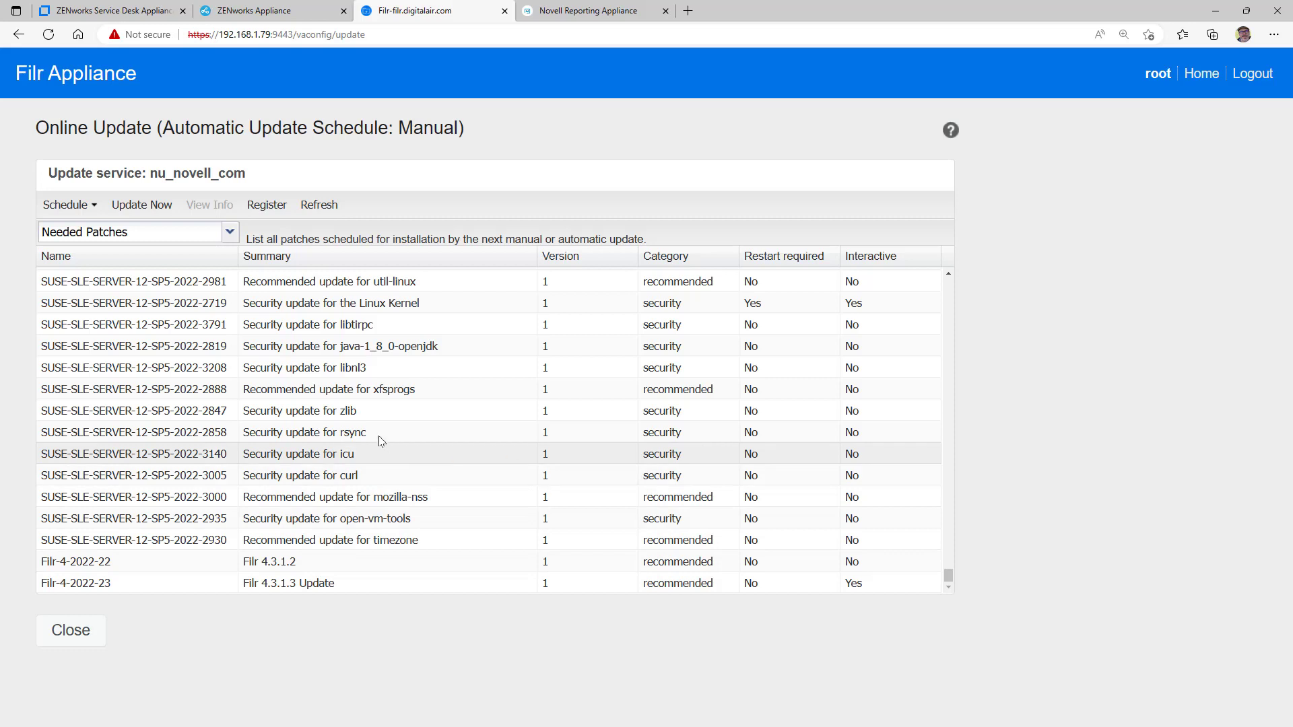
pyautogui.click(153, 214)
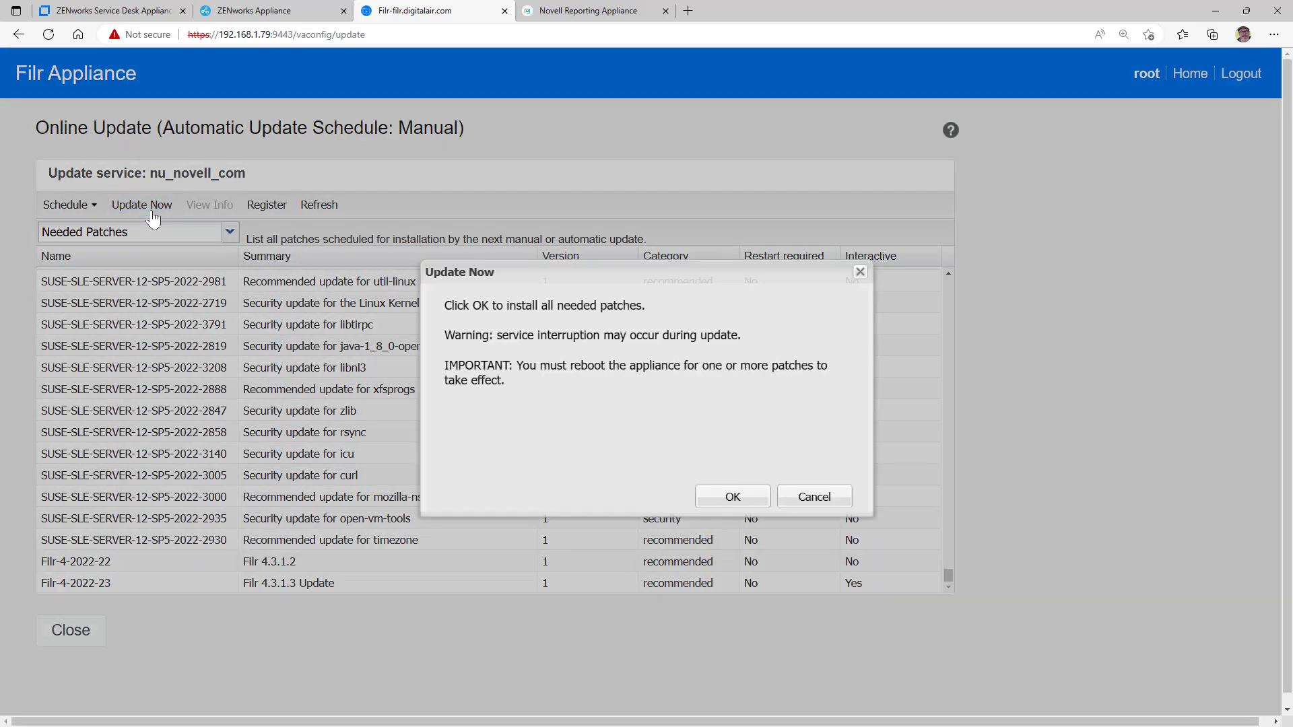
pyautogui.click(749, 504)
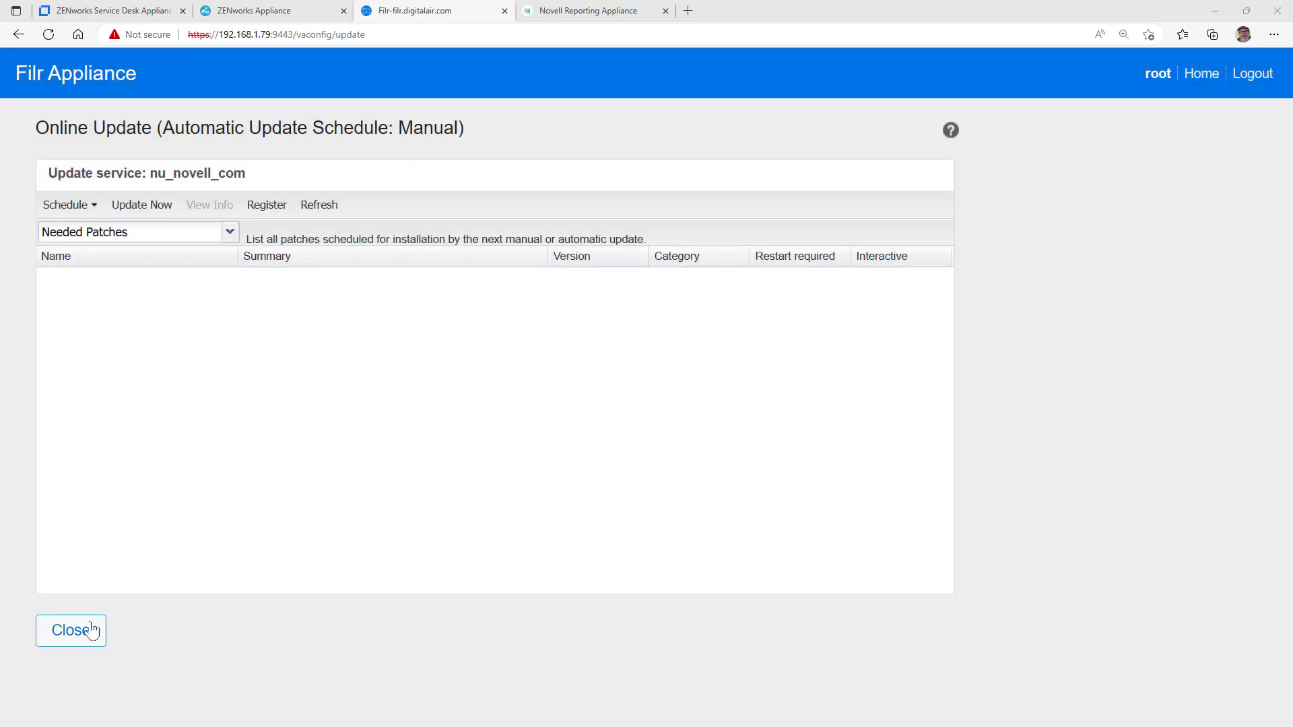
# Step: Reboot the Filr appliance to apply the new patches and return to its login page's Username field
pyautogui.click(87, 633)
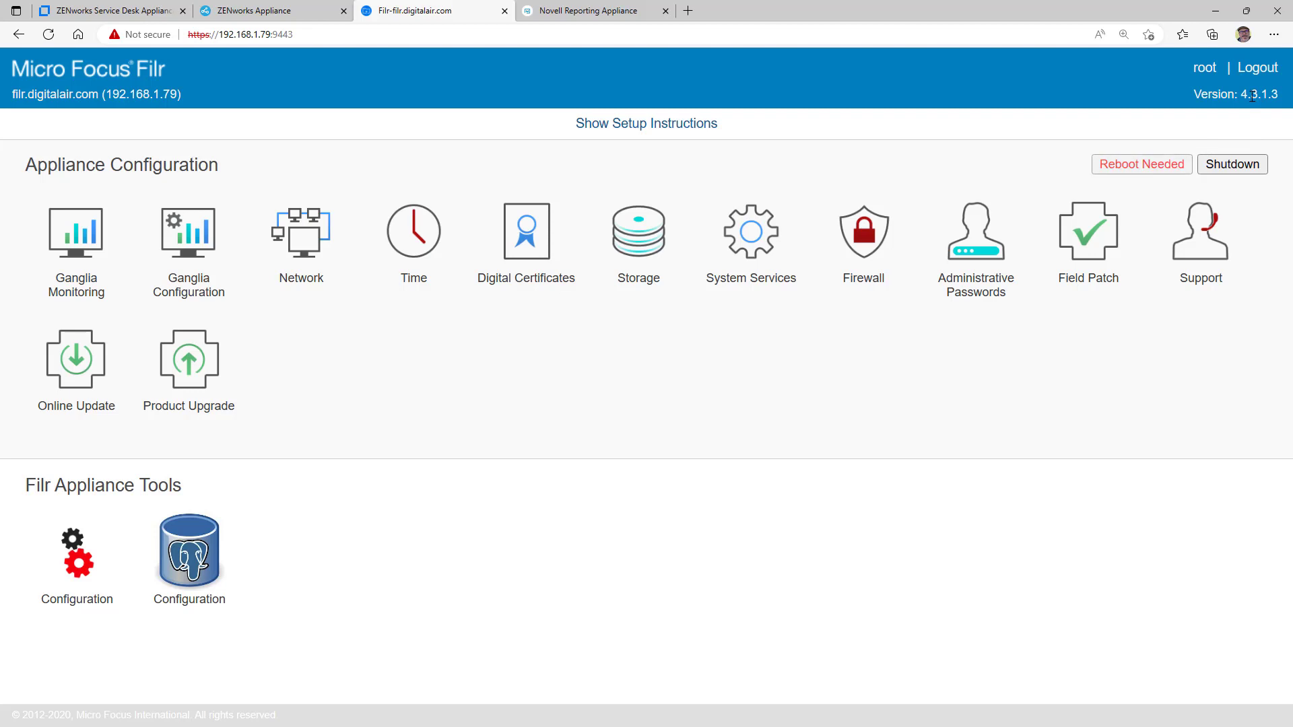
pyautogui.click(1139, 169)
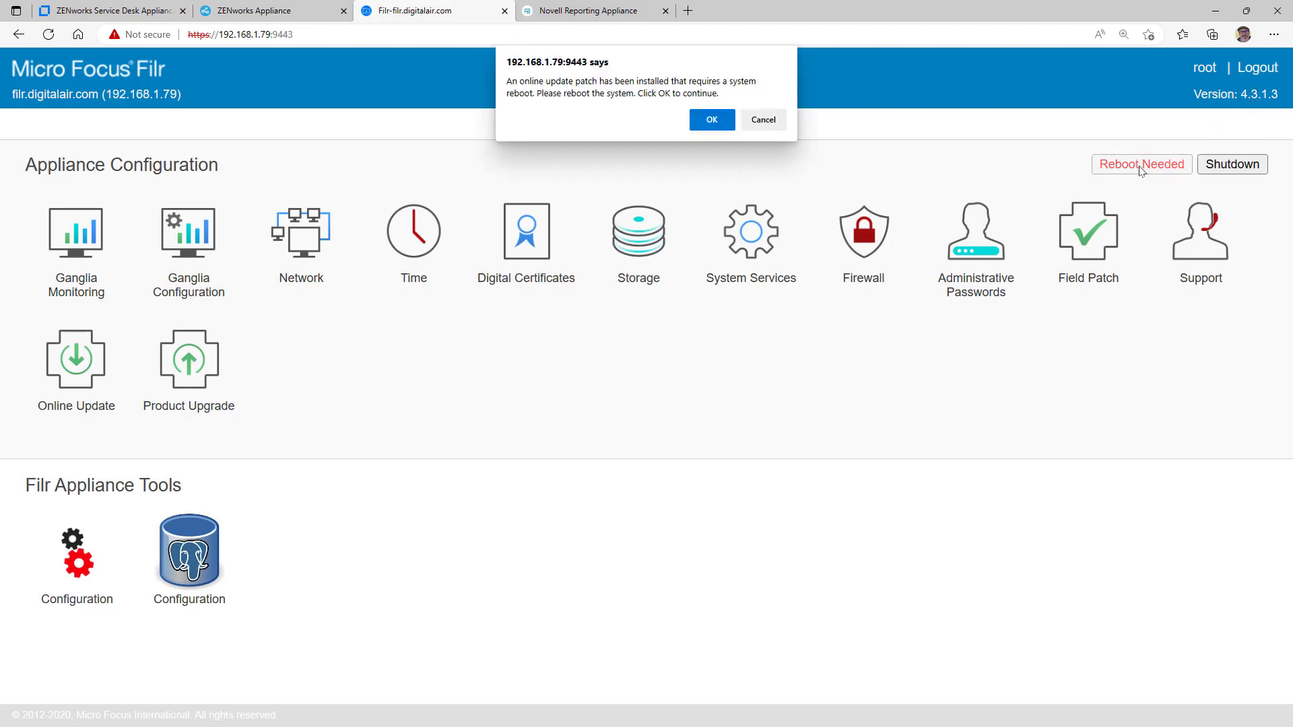
pyautogui.click(714, 109)
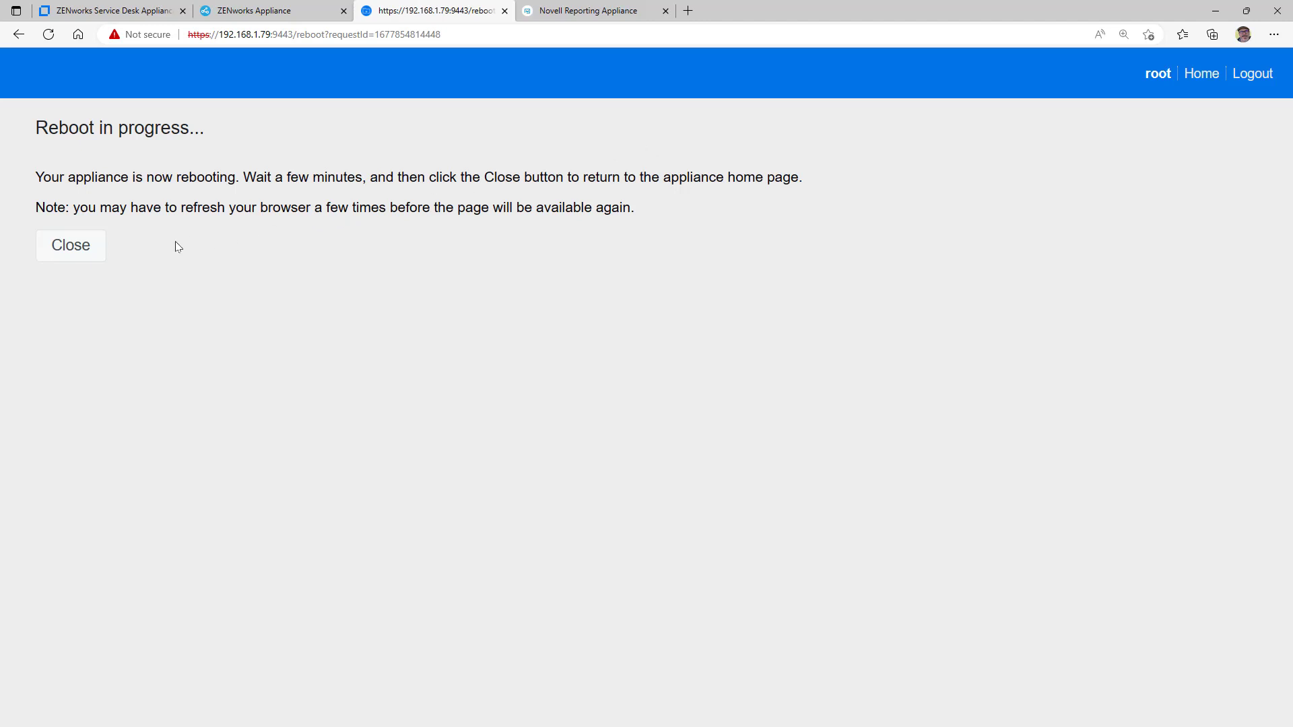
pyautogui.click(70, 247)
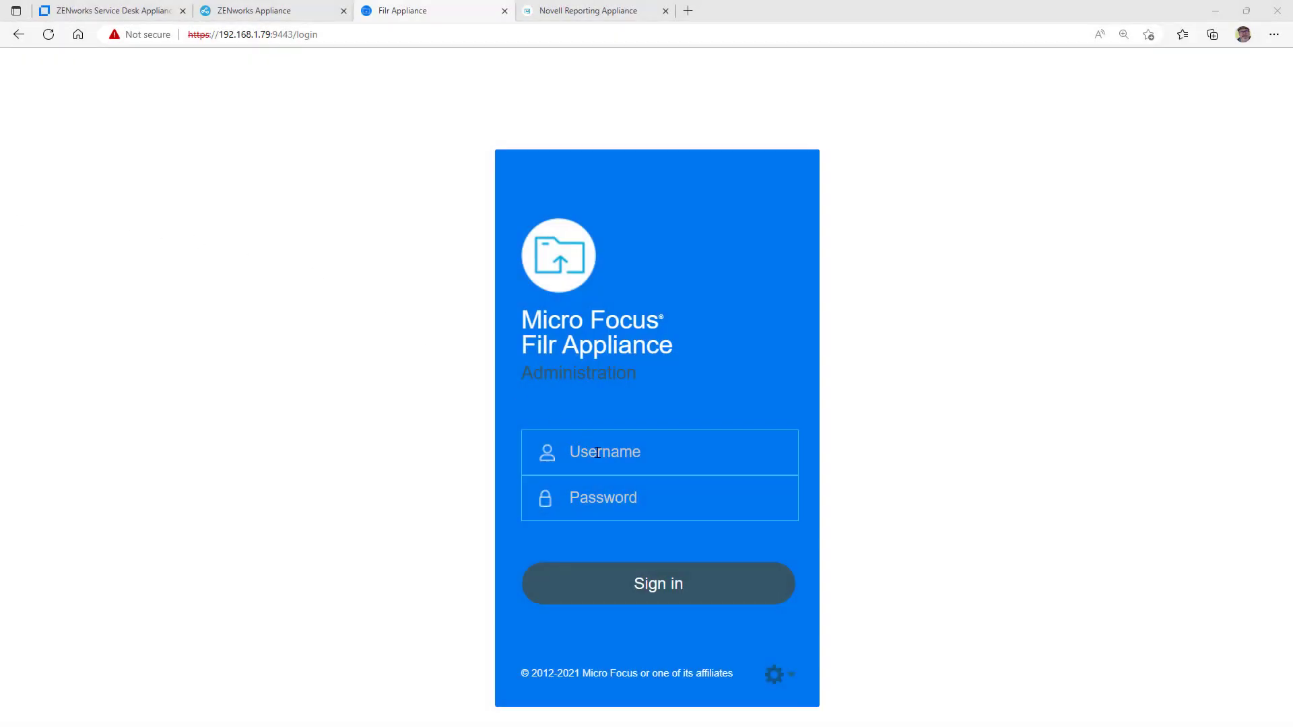
pyautogui.click(597, 452)
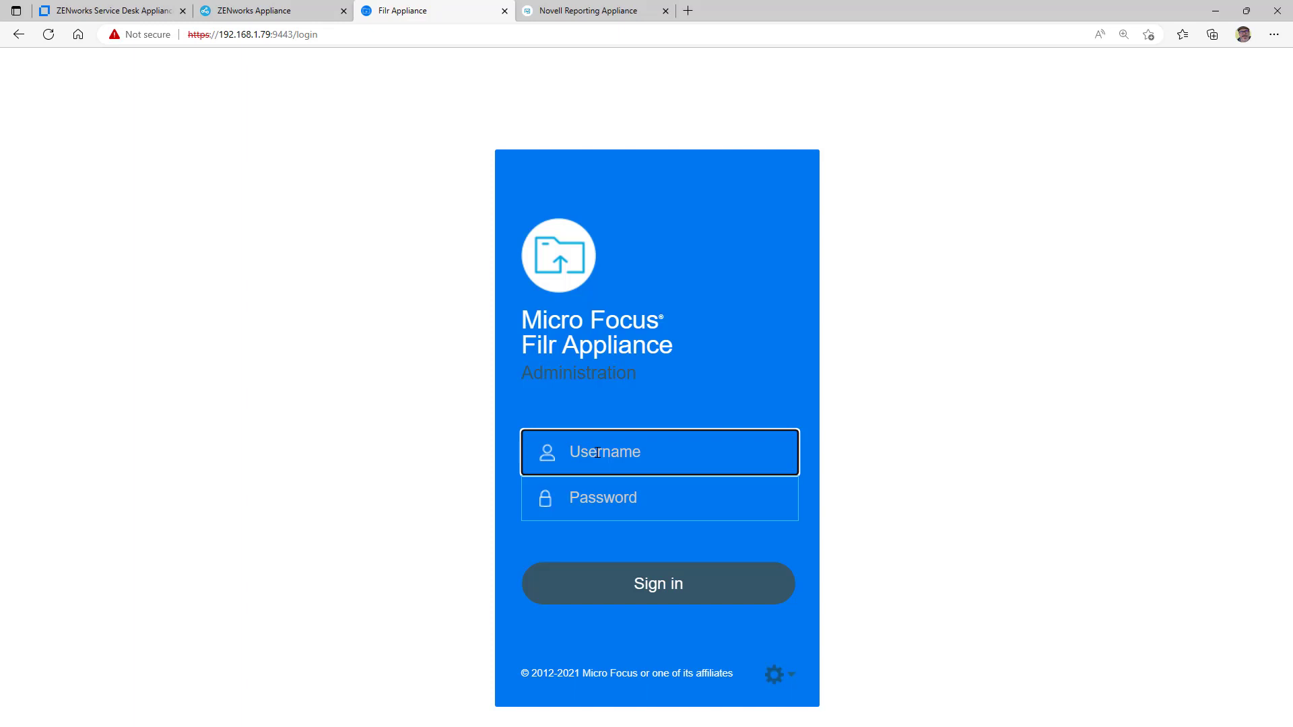
# Step: Sign back in to Filr with the administrator credentials, reaching version 4.3.1.3 with no reboot pending
pyautogui.write('root')
pyautogui.press('Tab')
pyautogui.write('•••')
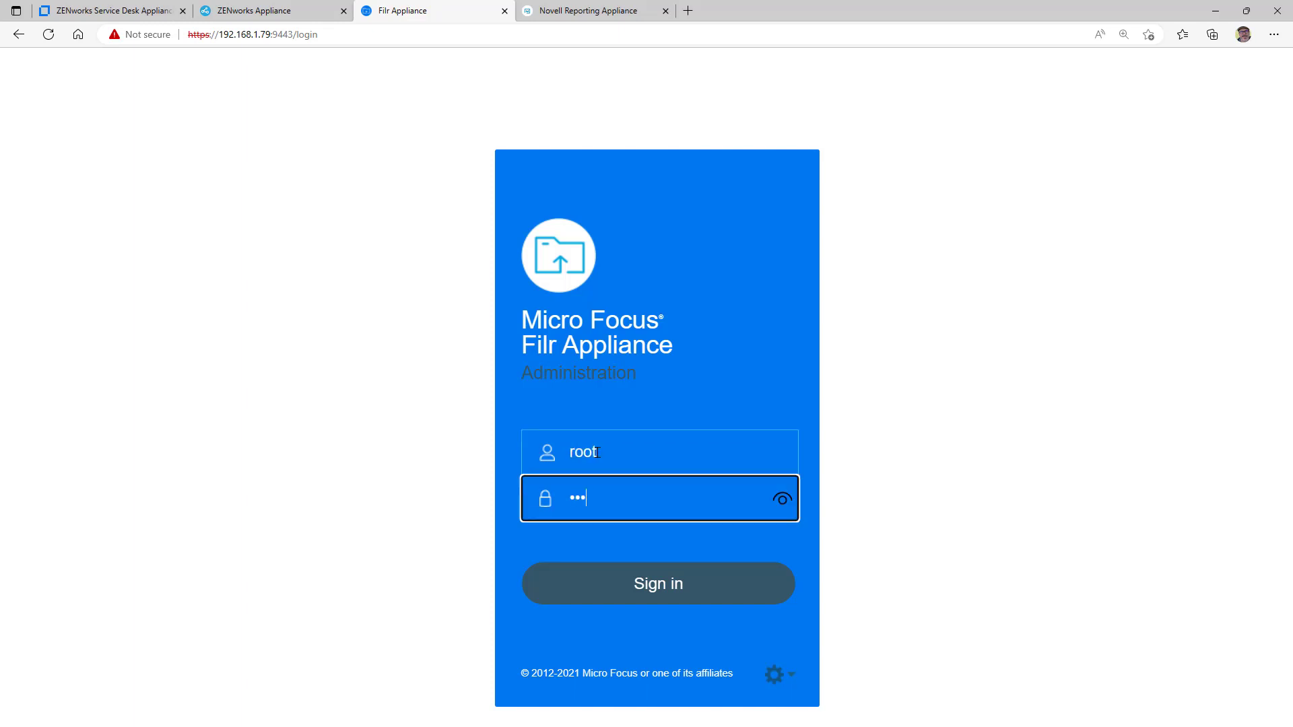
pyautogui.write('•••')
pyautogui.press('Return')
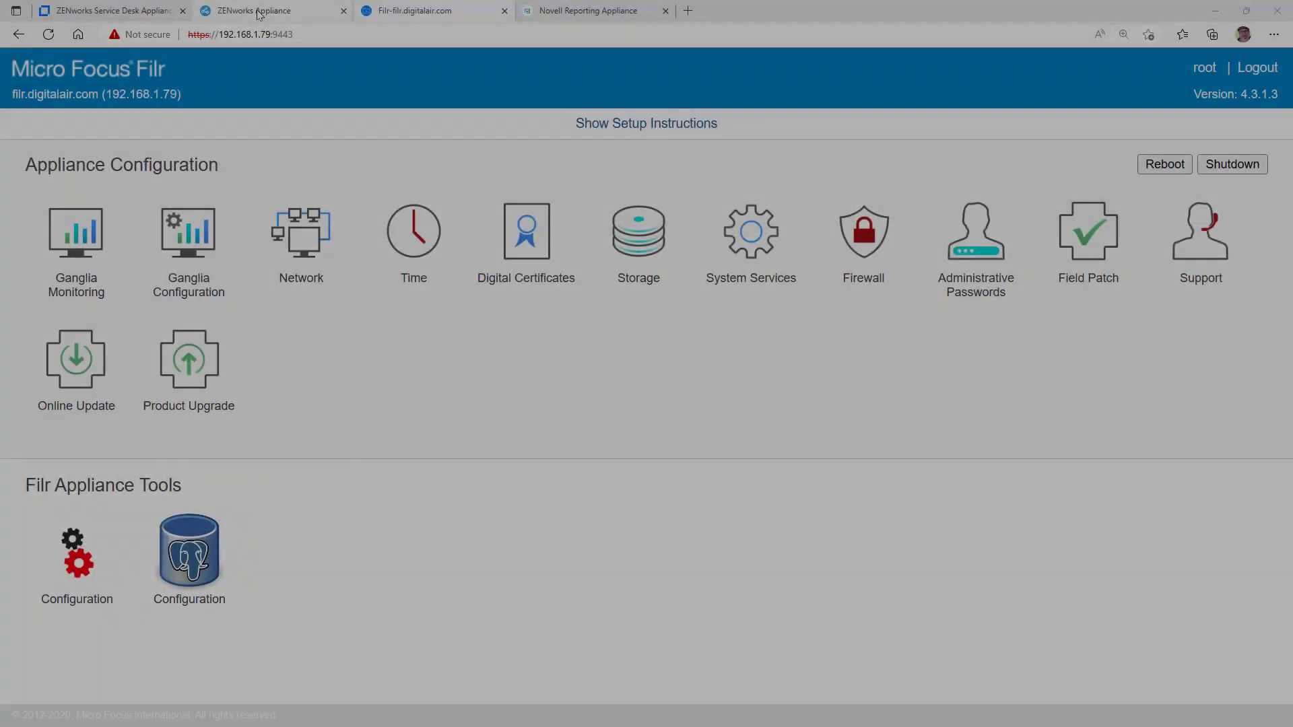
pyautogui.click(259, 11)
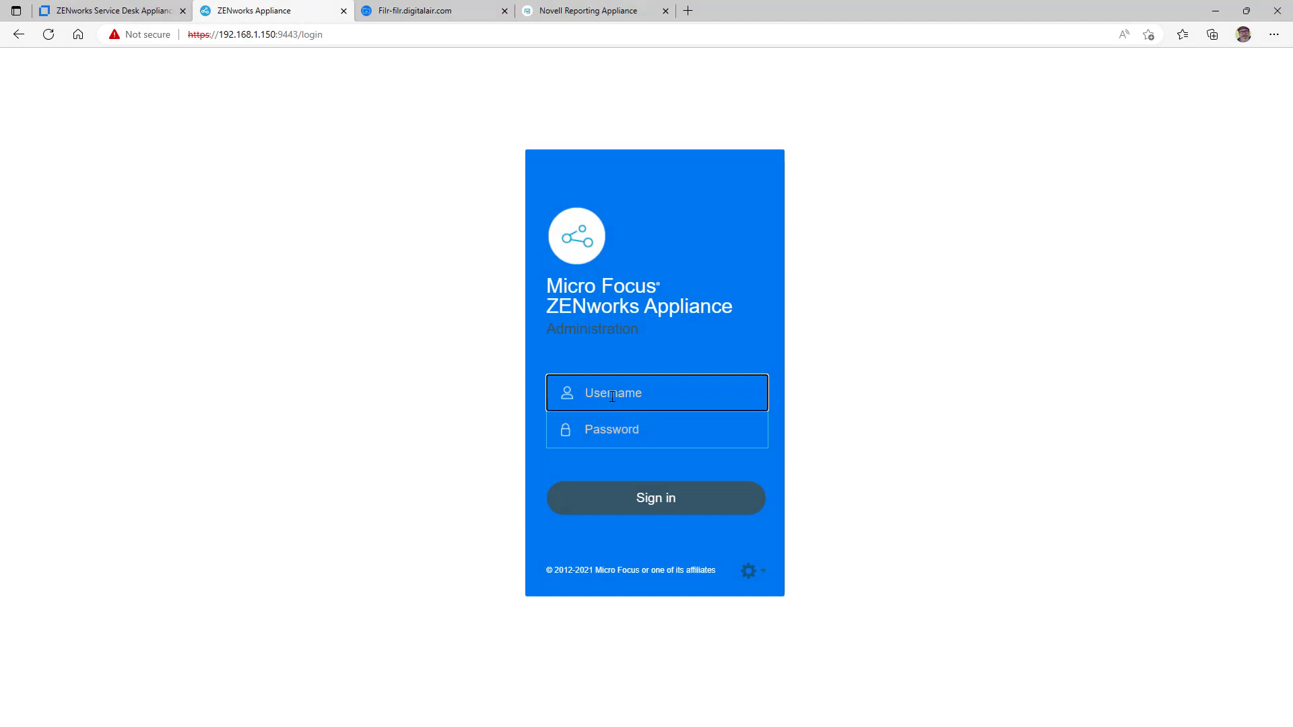
# Step: Log in to the ZENworks Appliance as administrator and note its version 20.3.0
pyautogui.press('Tab')
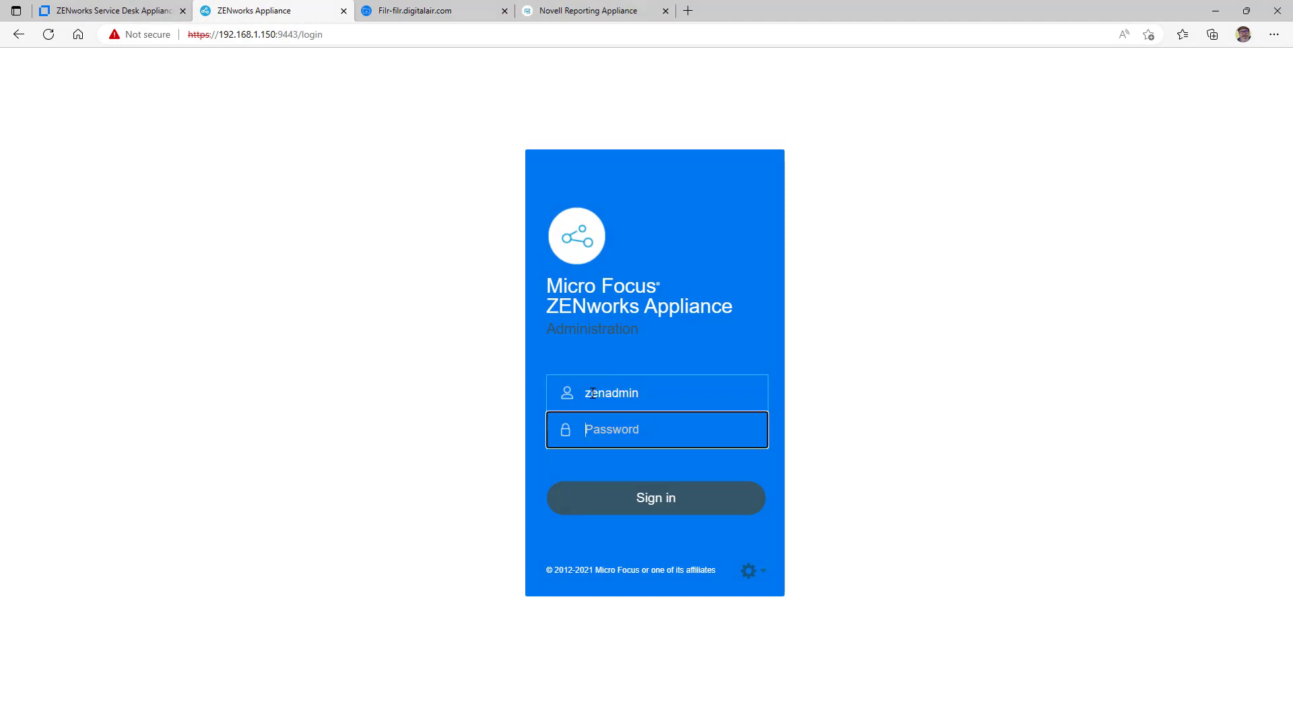
pyautogui.press('Return')
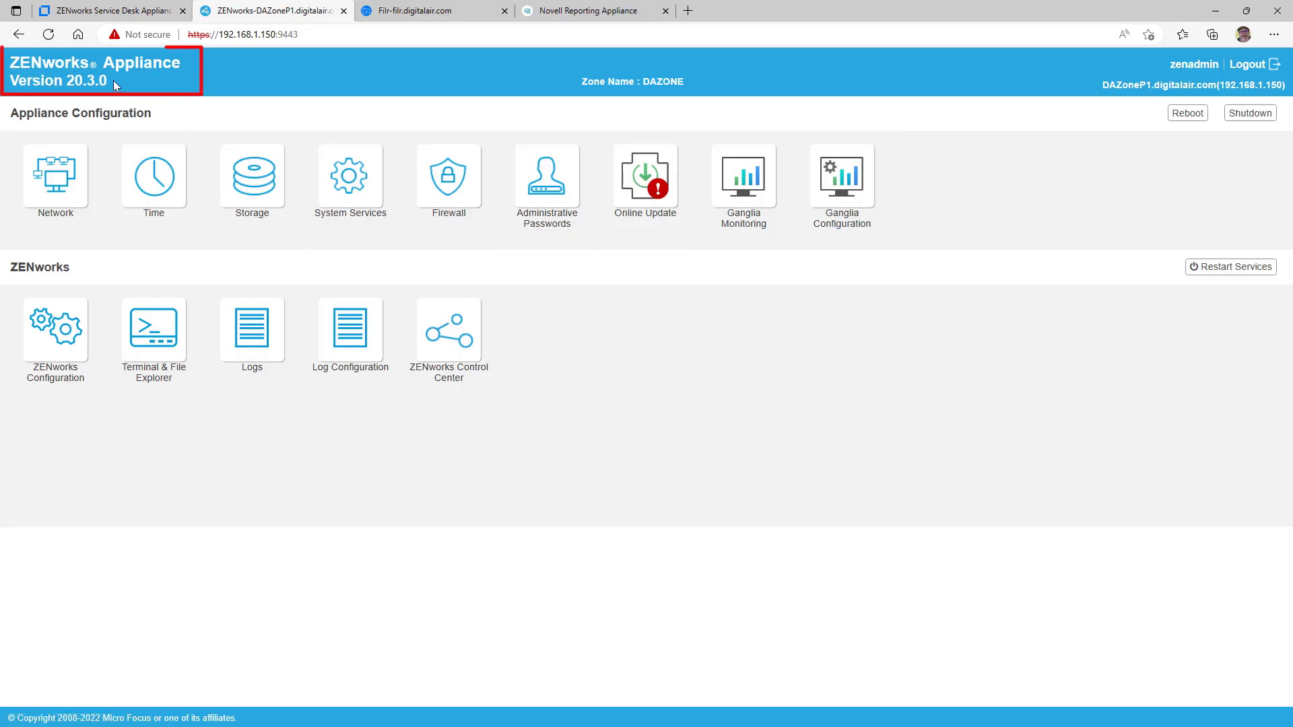
pyautogui.moveTo(113, 82)
pyautogui.mouseDown()
pyautogui.moveTo(72, 80)
pyautogui.moveTo(114, 81)
pyautogui.mouseUp()
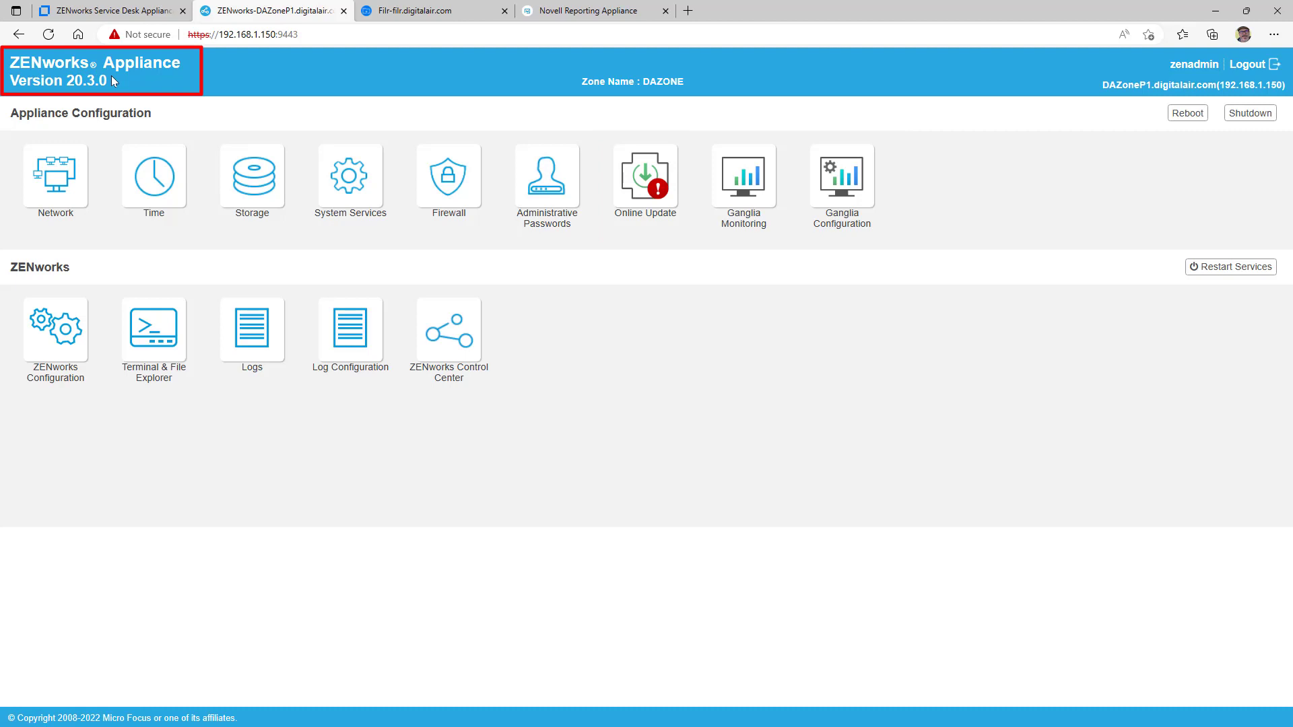
# Step: Open Online Update and review the needed patches, widening the Summary column to read the Feb 2023 update
pyautogui.click(643, 192)
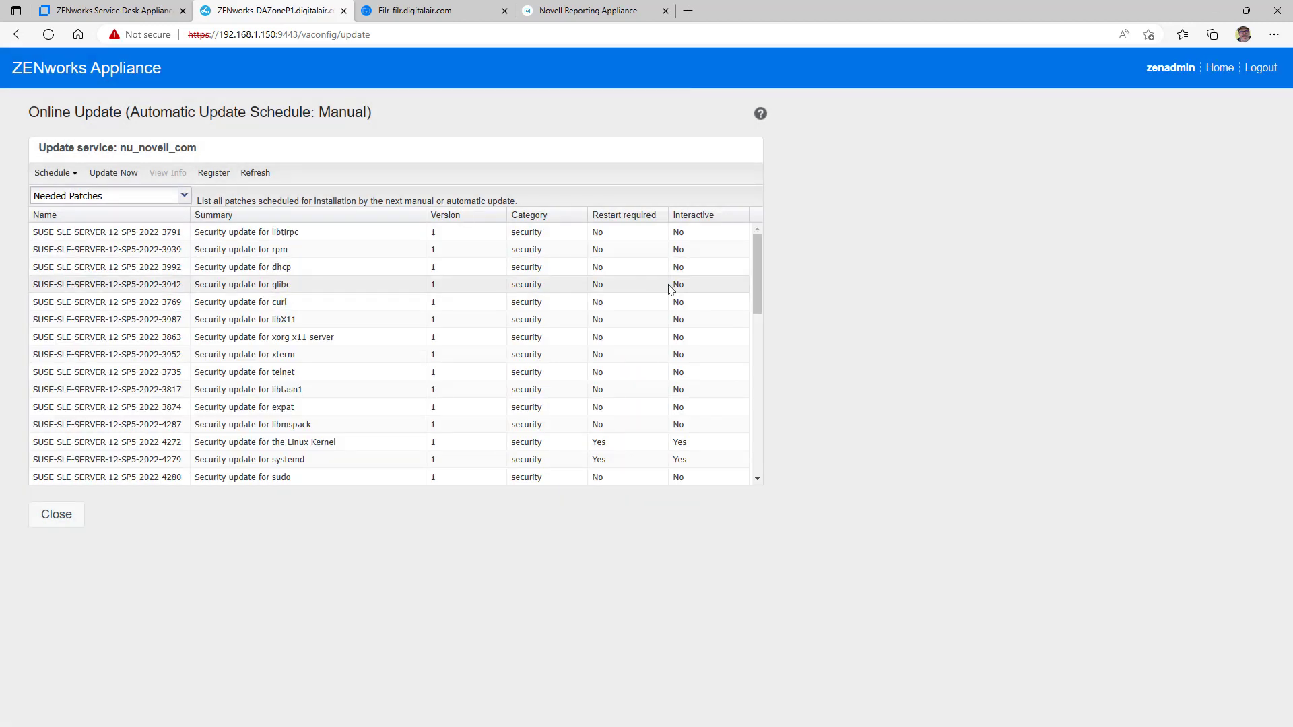
pyautogui.moveTo(756, 263); pyautogui.dragTo(759, 422)
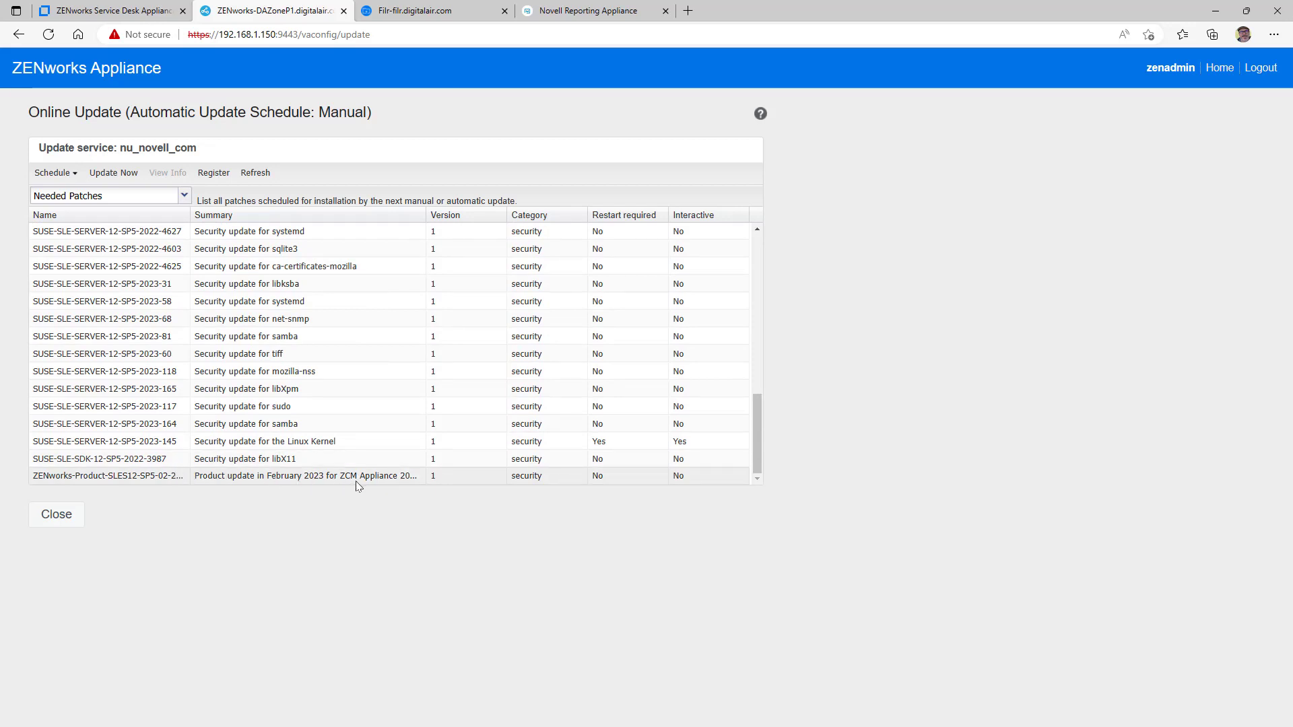
pyautogui.moveTo(426, 210); pyautogui.dragTo(469, 211)
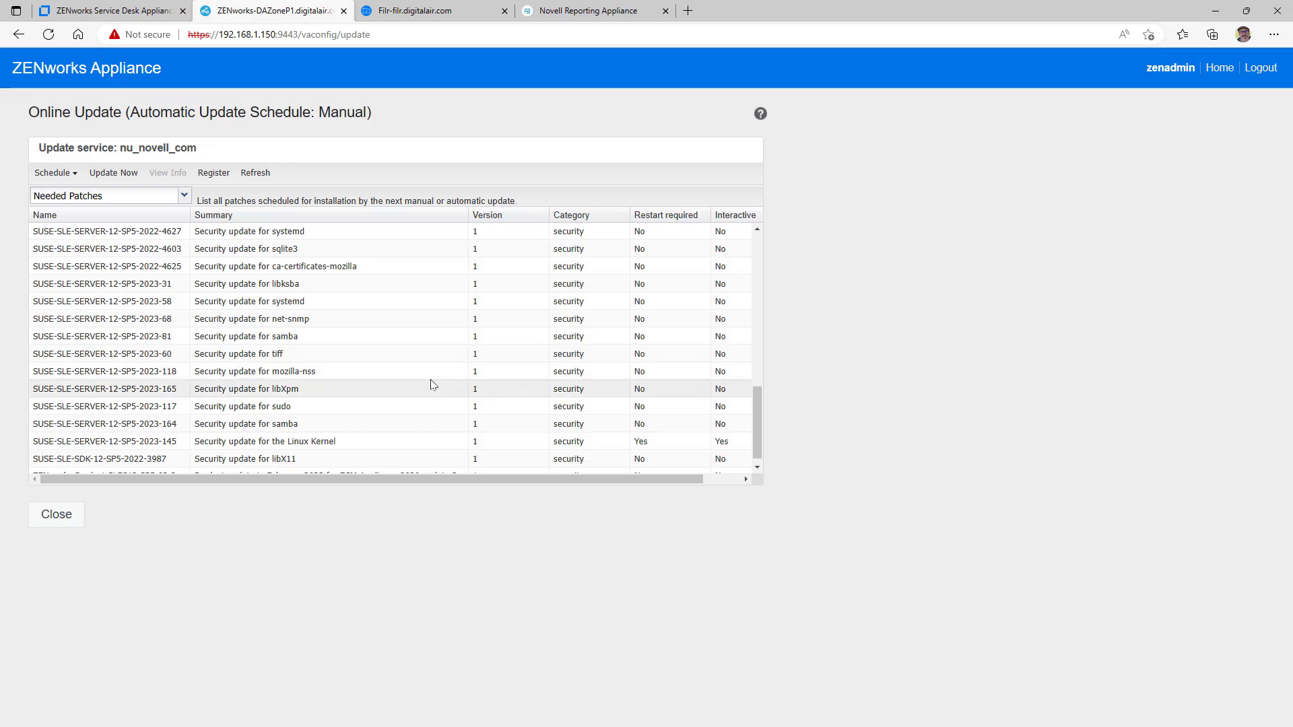
pyautogui.scroll(-1, 430, 379)
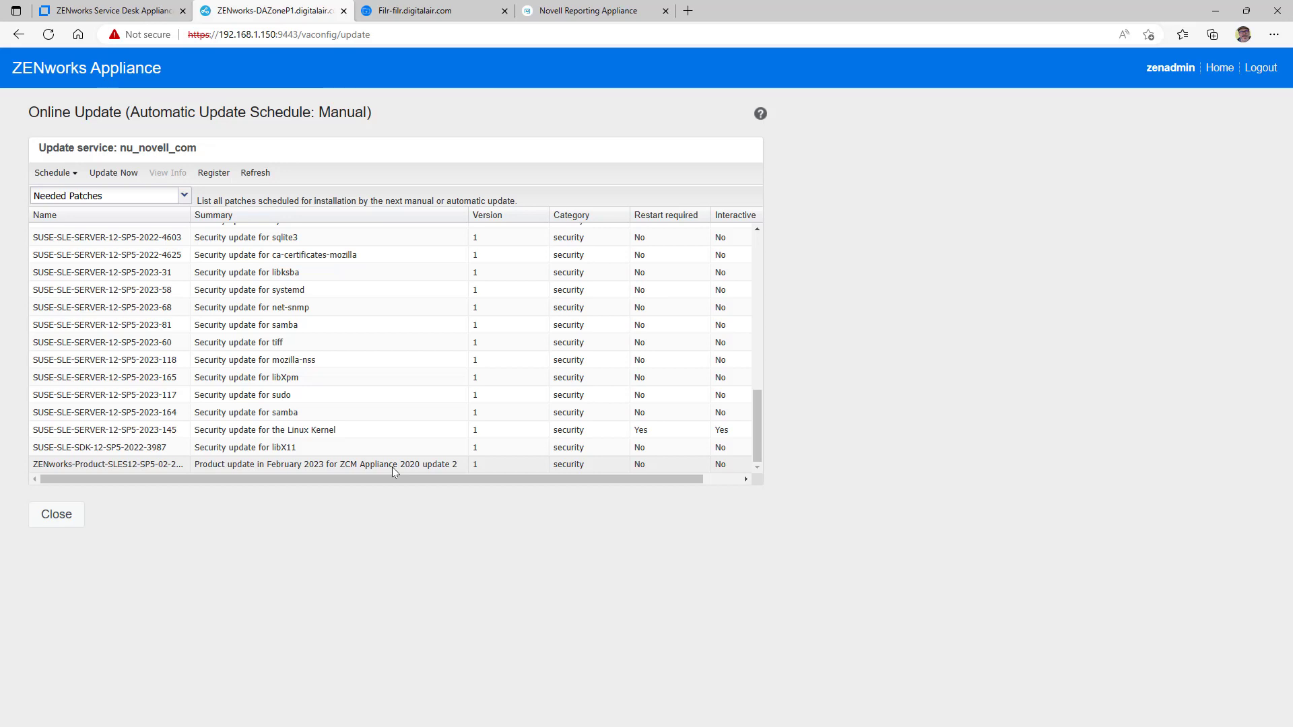
# Step: Install all needed ZENworks patches and return to the home page showing Reboot Needed
pyautogui.click(124, 174)
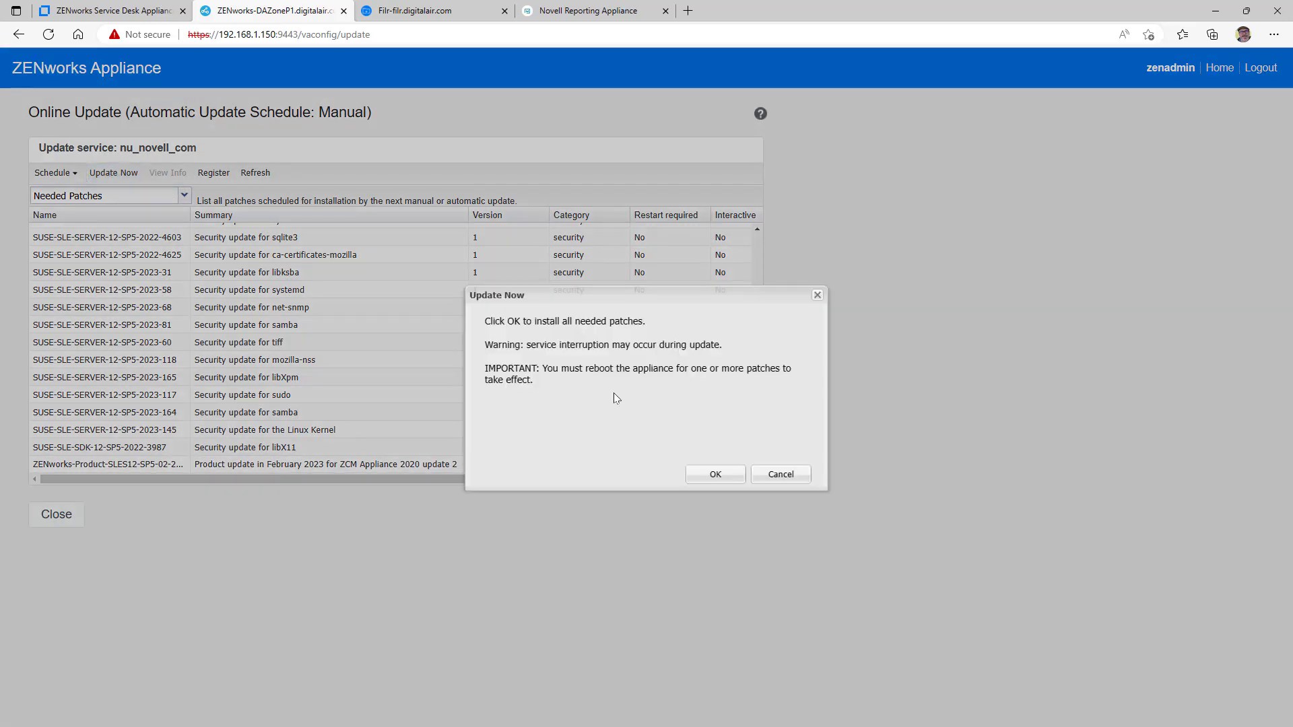
pyautogui.click(704, 475)
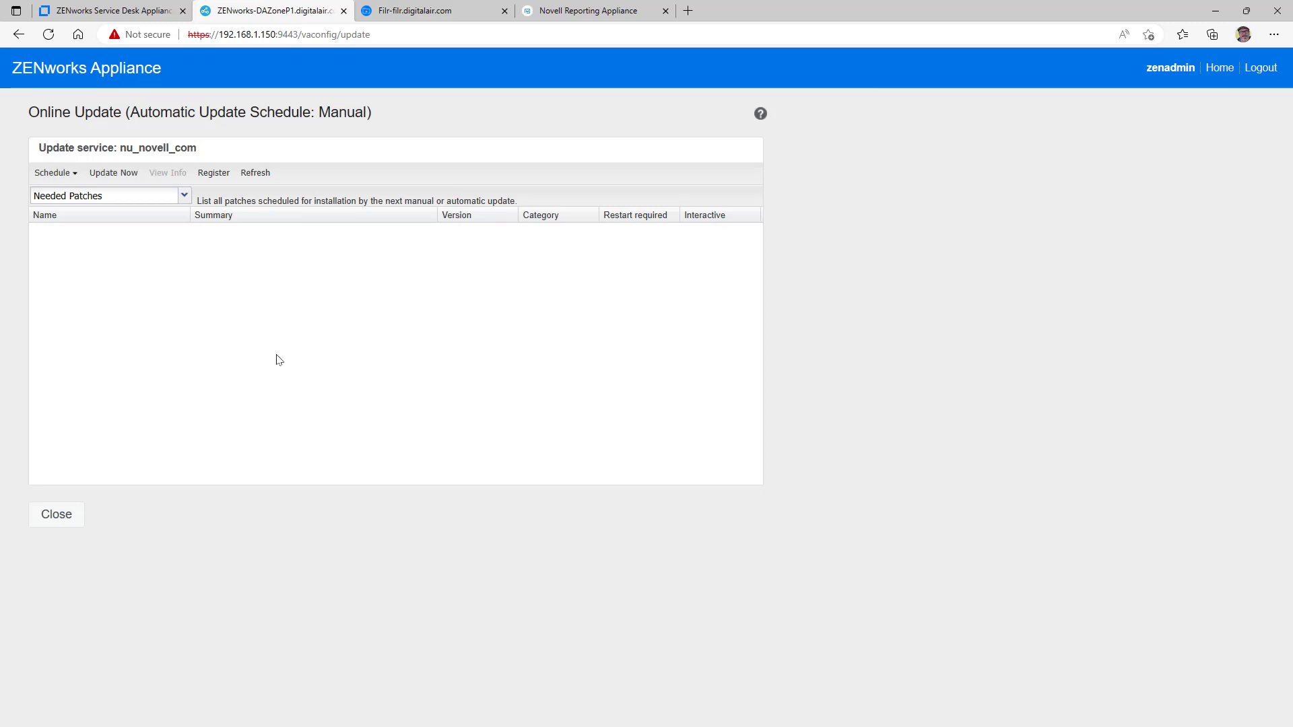
pyautogui.click(67, 517)
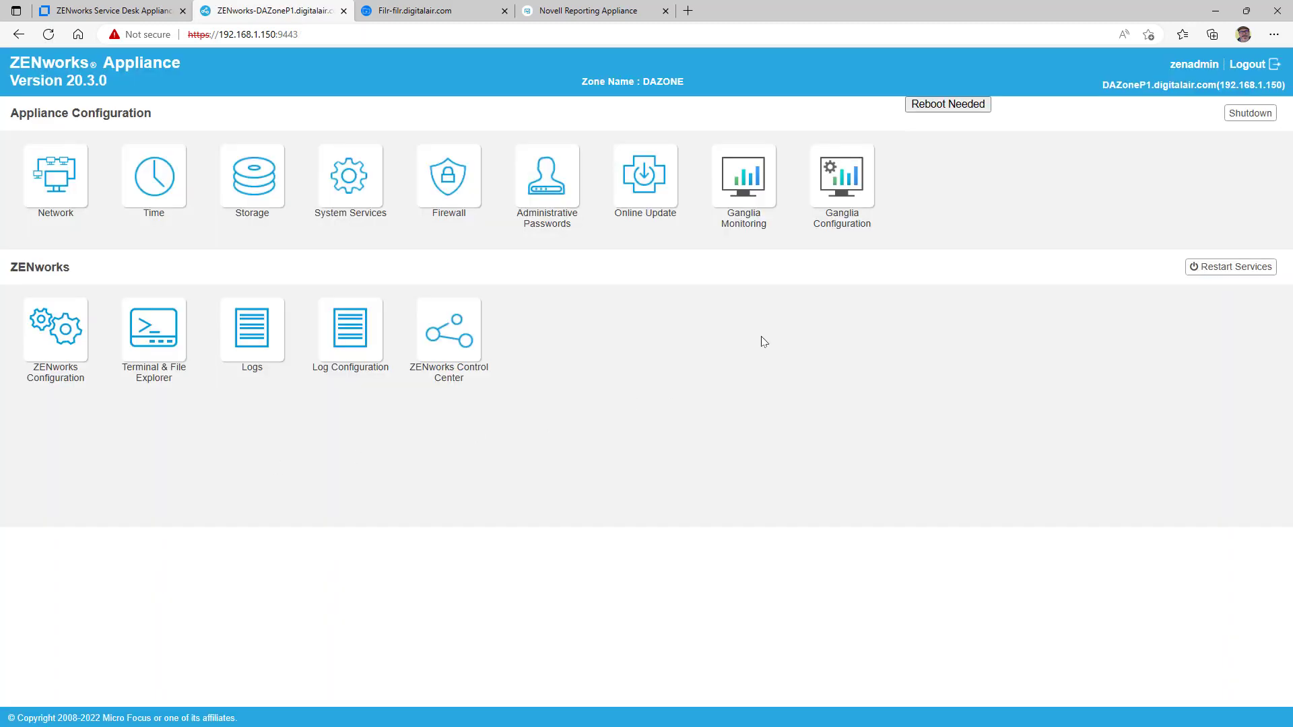
# Step: Reboot the ZENworks appliance and reload the page until its sign-in page returns
pyautogui.click(942, 113)
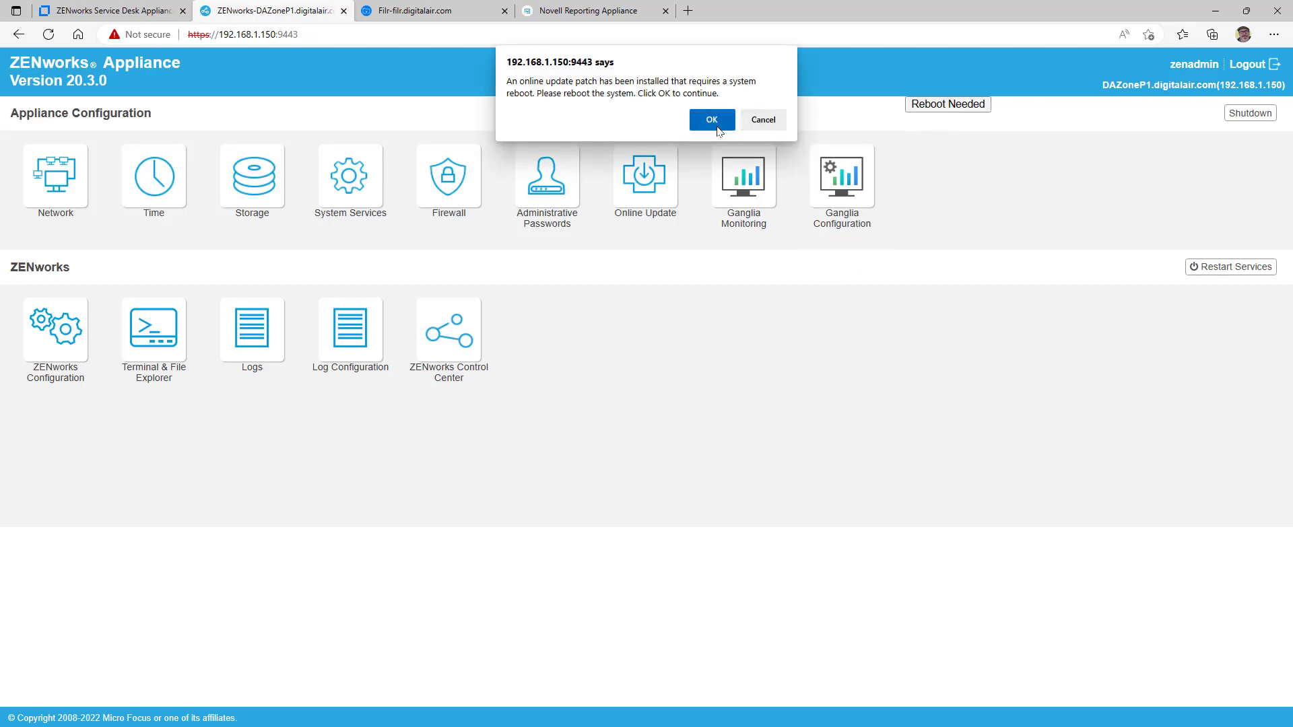
pyautogui.click(714, 122)
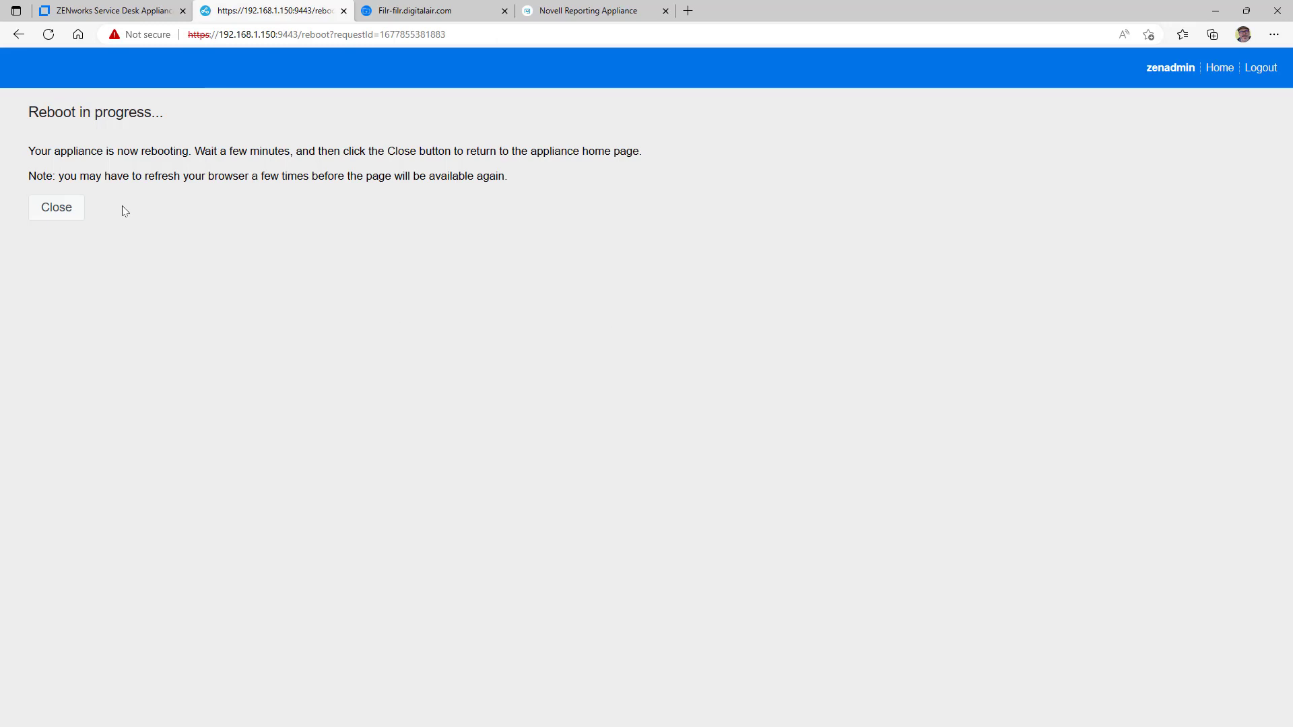
pyautogui.click(56, 208)
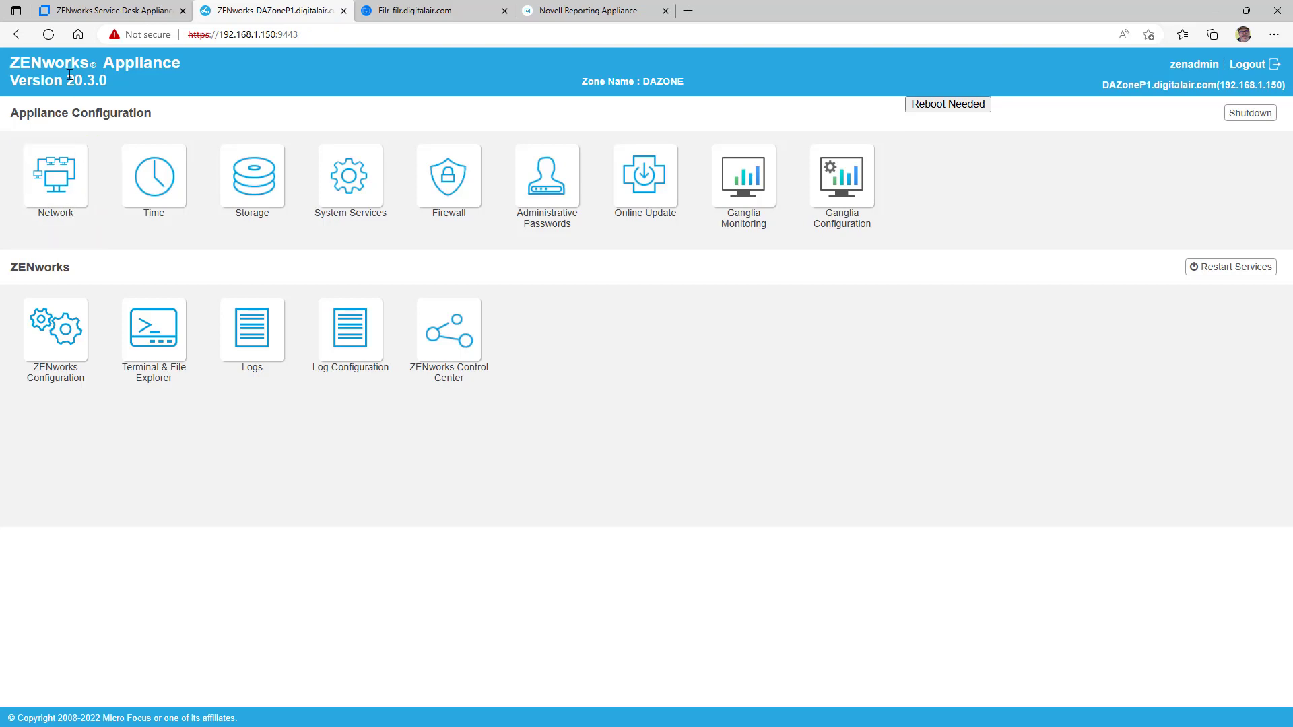
pyautogui.click(47, 40)
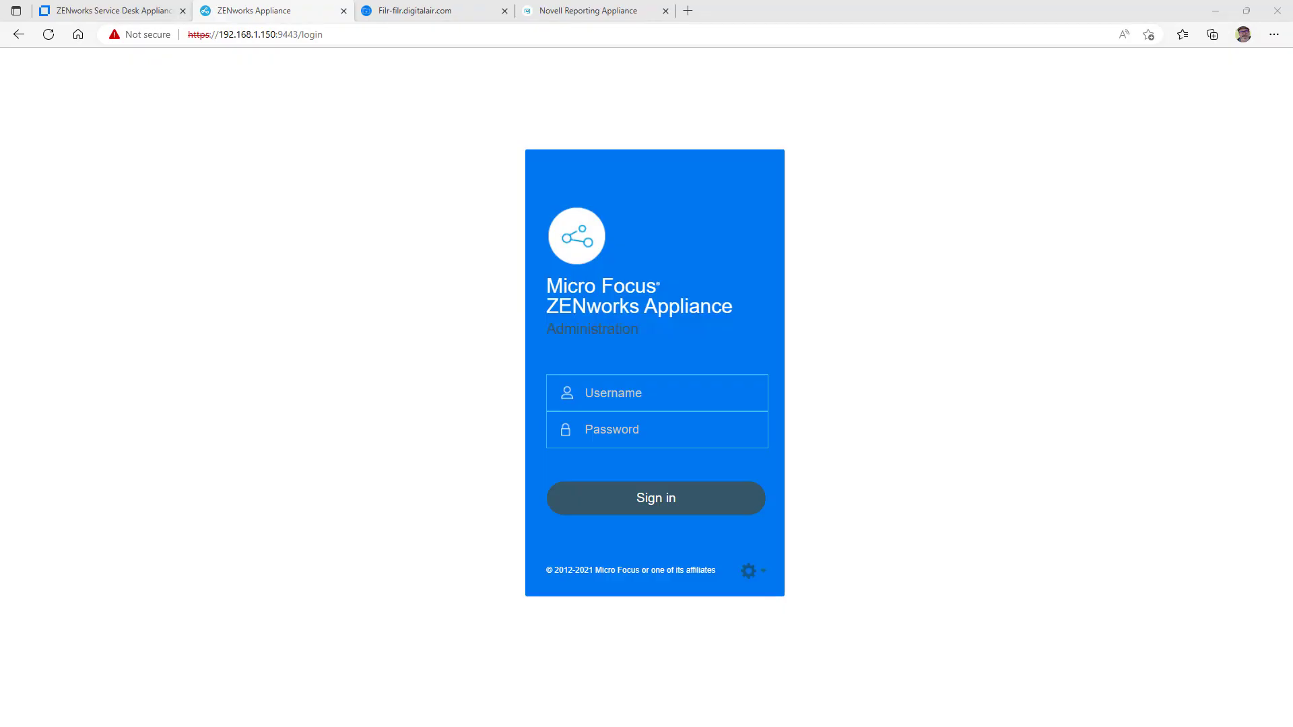
# Step: Sign back in to the ZENworks Appliance with the administrator credentials
pyautogui.click(642, 400)
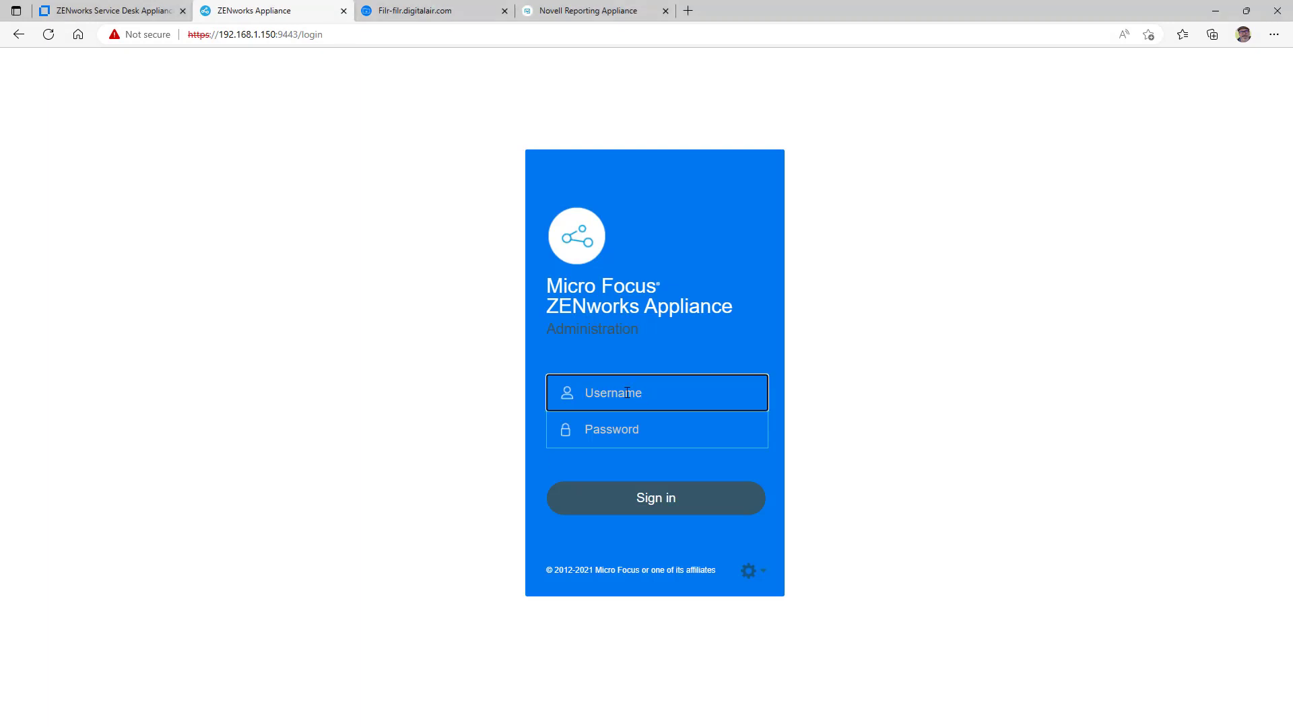
pyautogui.write('zenadmin')
pyautogui.press('Tab')
pyautogui.write('******')
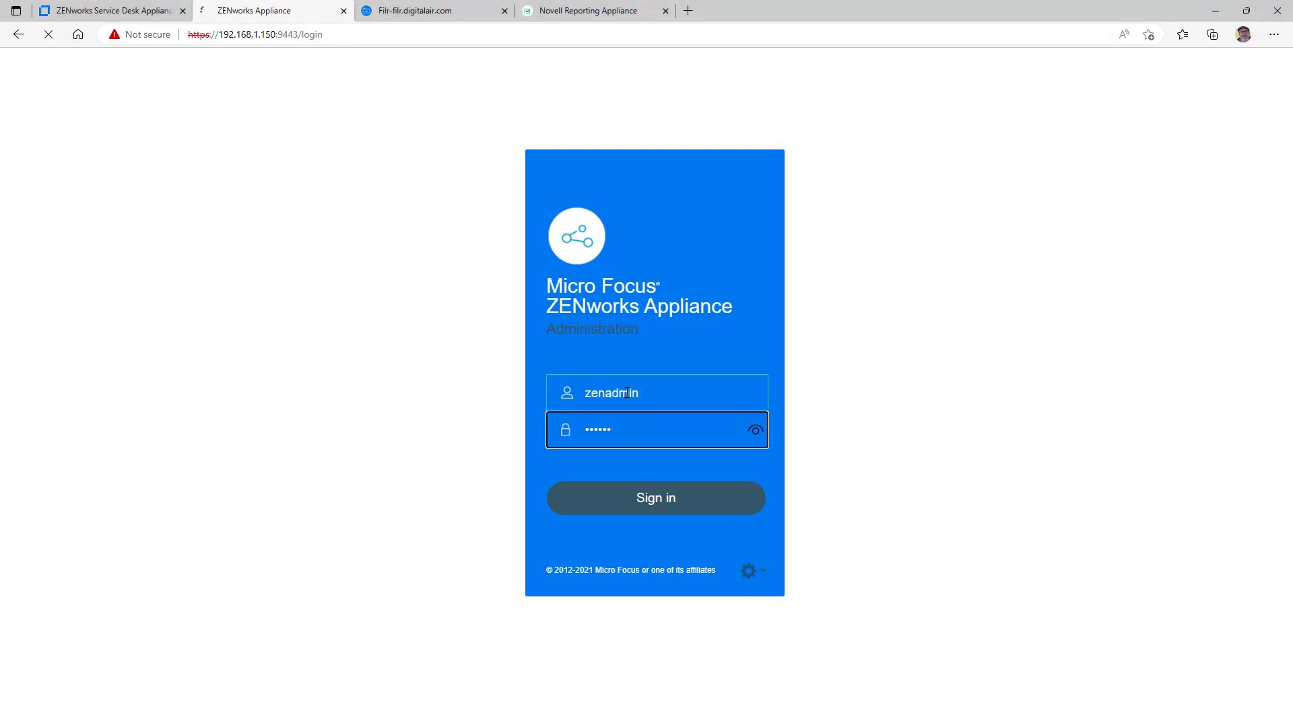
pyautogui.press('Return')
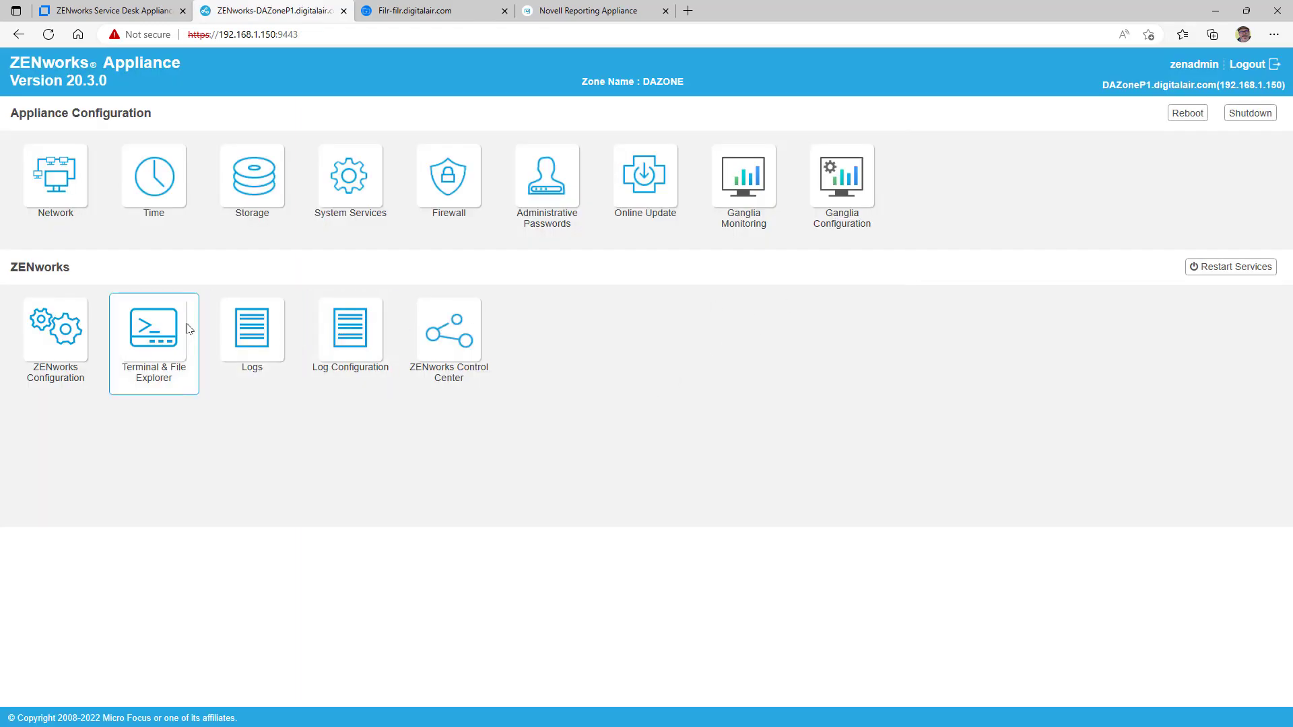
# Step: Check Installed Patches in Online Update for the February 2023 ZCM Appliance 2020 Update 2, then return home
pyautogui.click(680, 208)
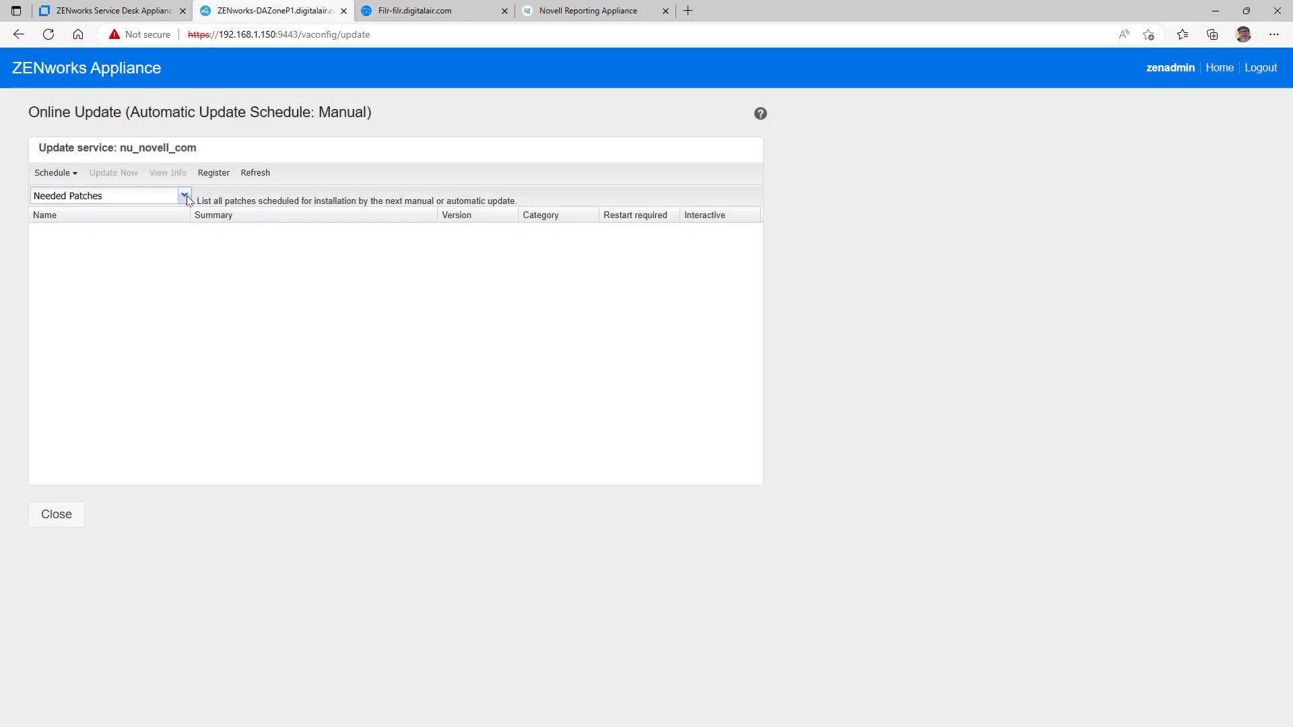
pyautogui.click(186, 197)
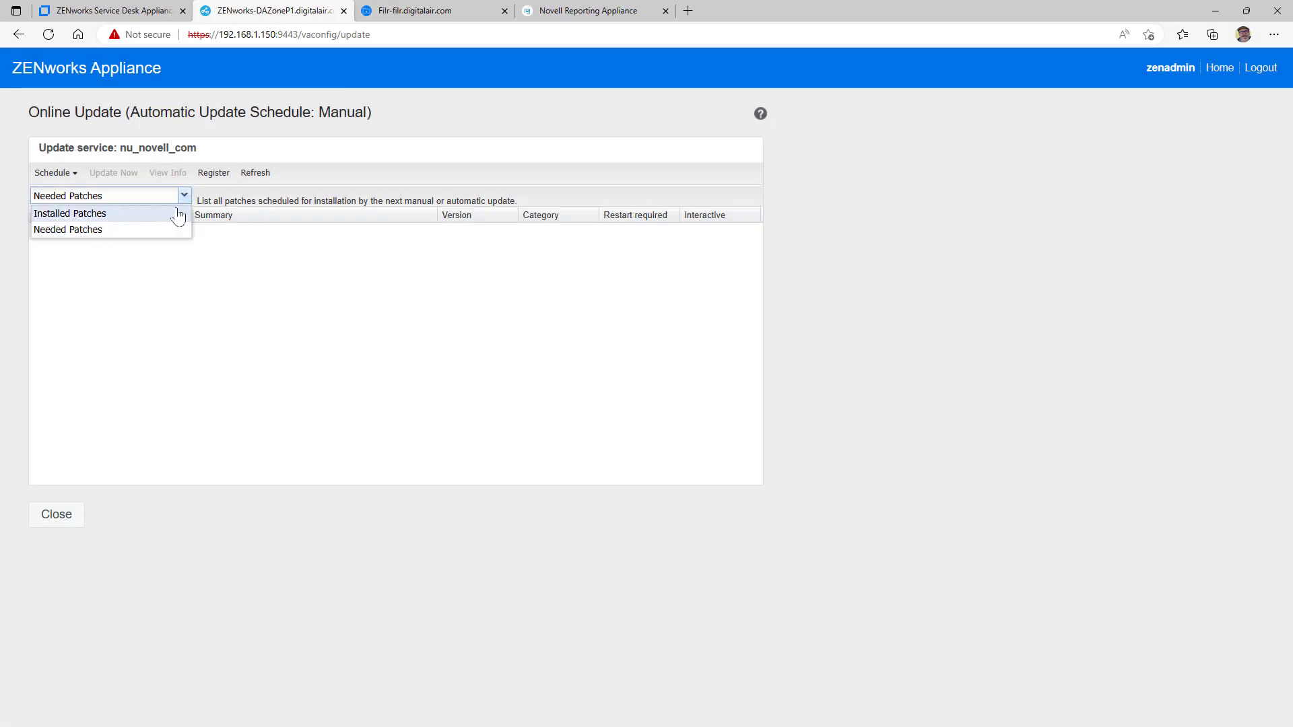
pyautogui.click(177, 212)
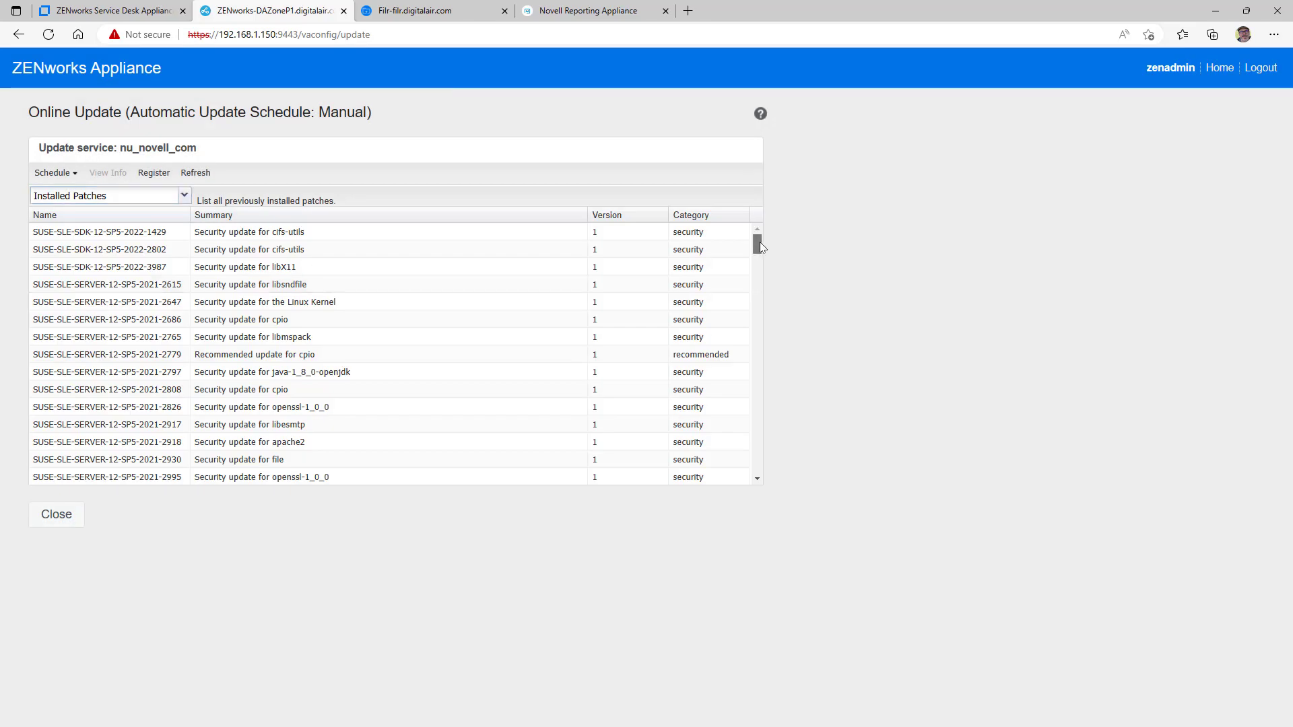
pyautogui.moveTo(759, 241); pyautogui.dragTo(744, 491)
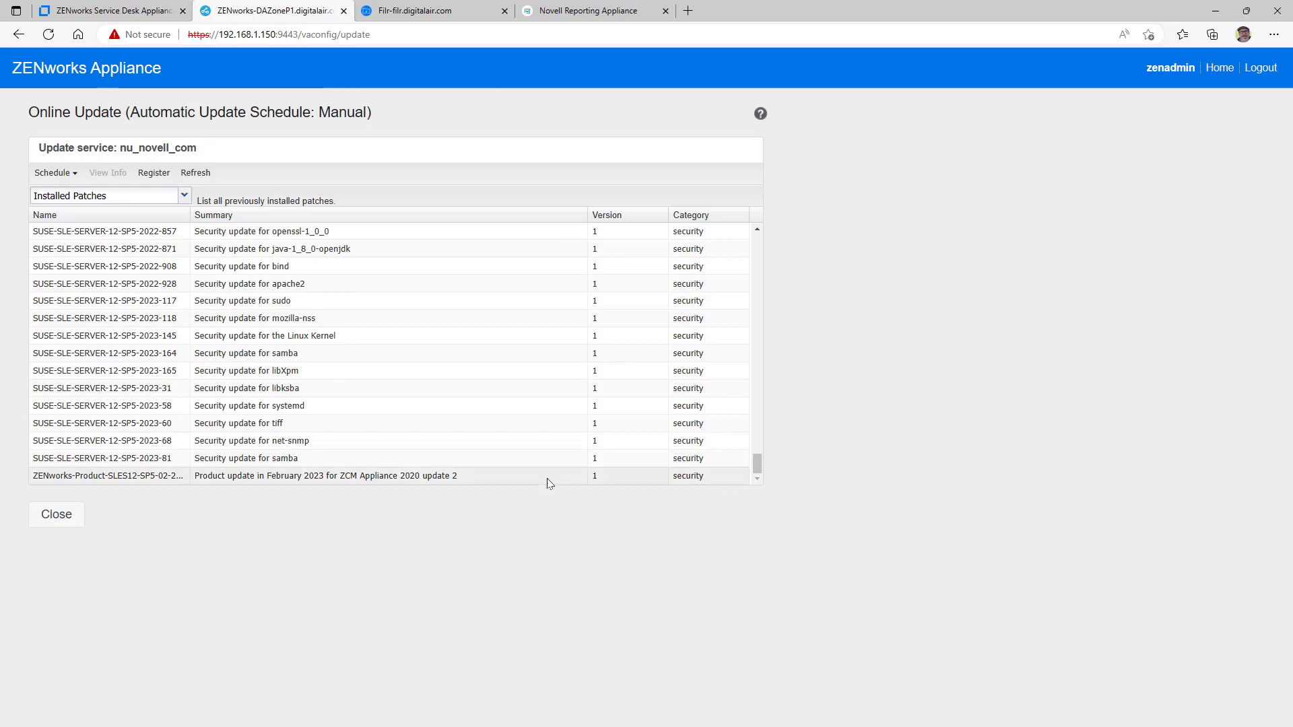
pyautogui.click(46, 514)
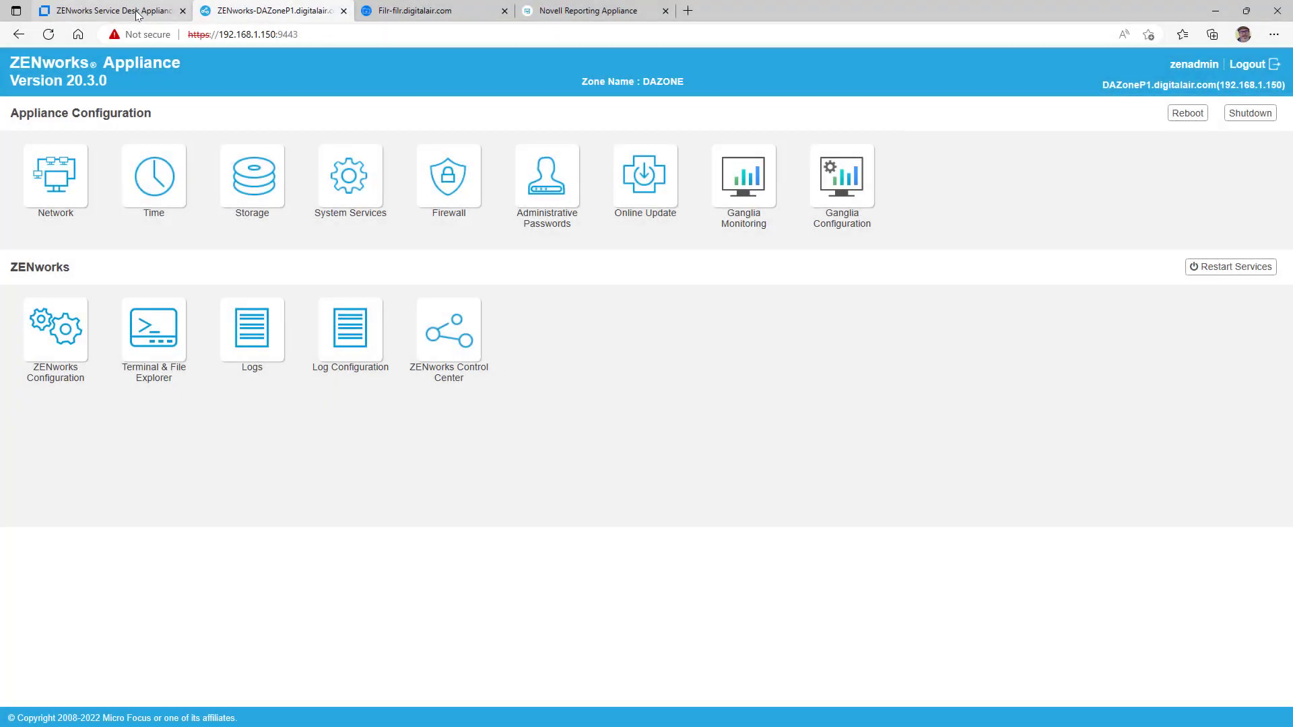
# Step: Log in to the Service Desk appliance and list its needed patches, ending with servicedesk-release 8.3.1
pyautogui.click(136, 14)
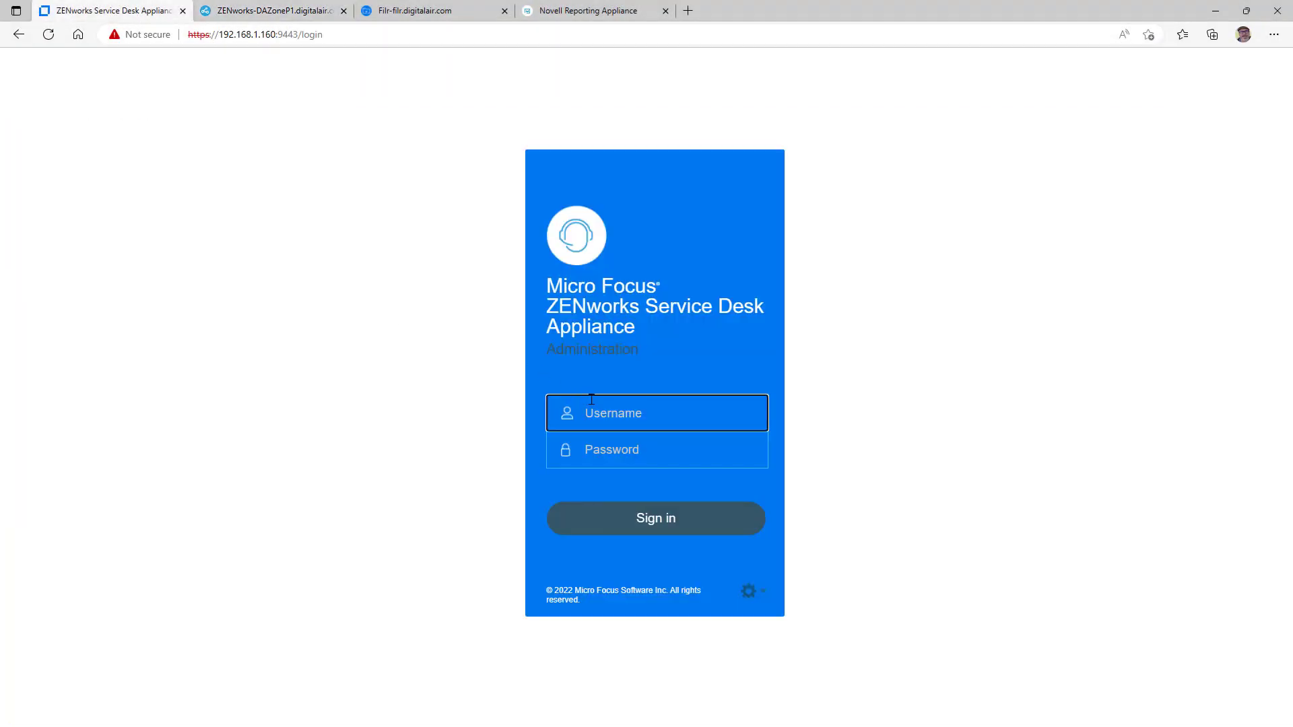
pyautogui.write('sdadmin')
pyautogui.press('Tab')
pyautogui.write('******')
pyautogui.press('Return')
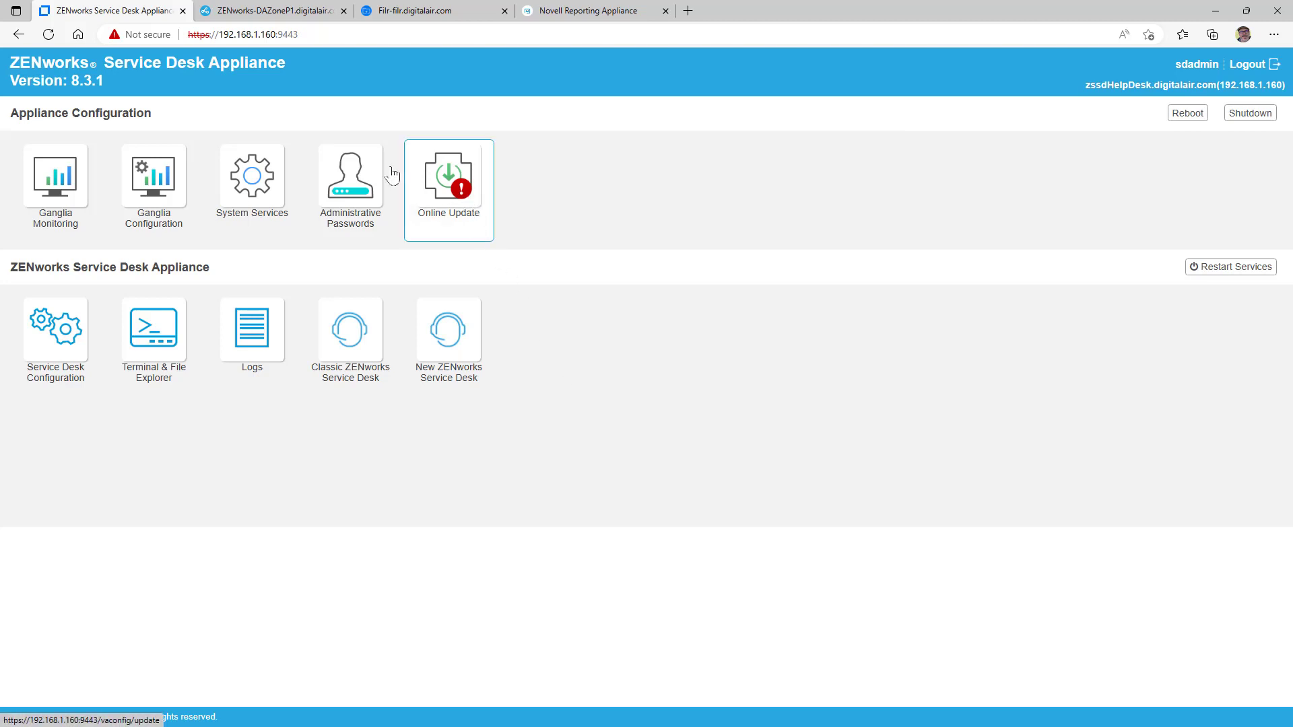
pyautogui.click(457, 197)
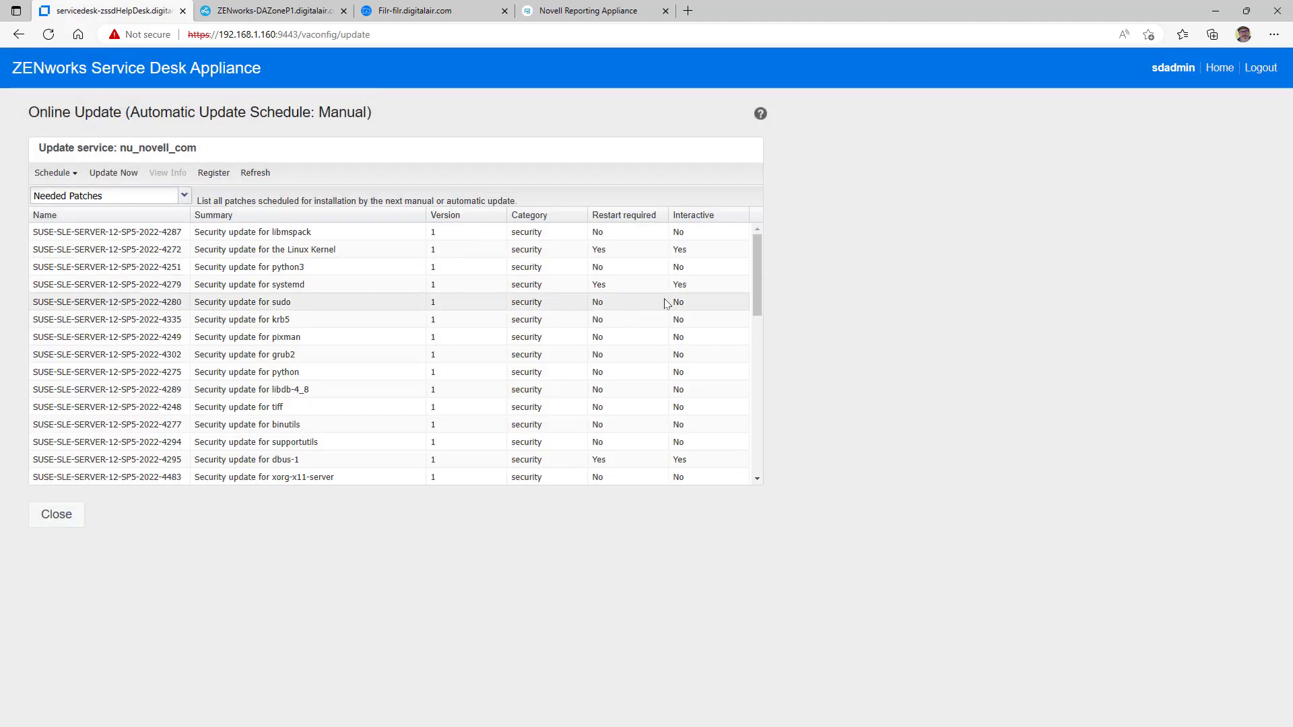
pyautogui.moveTo(755, 263); pyautogui.dragTo(764, 462)
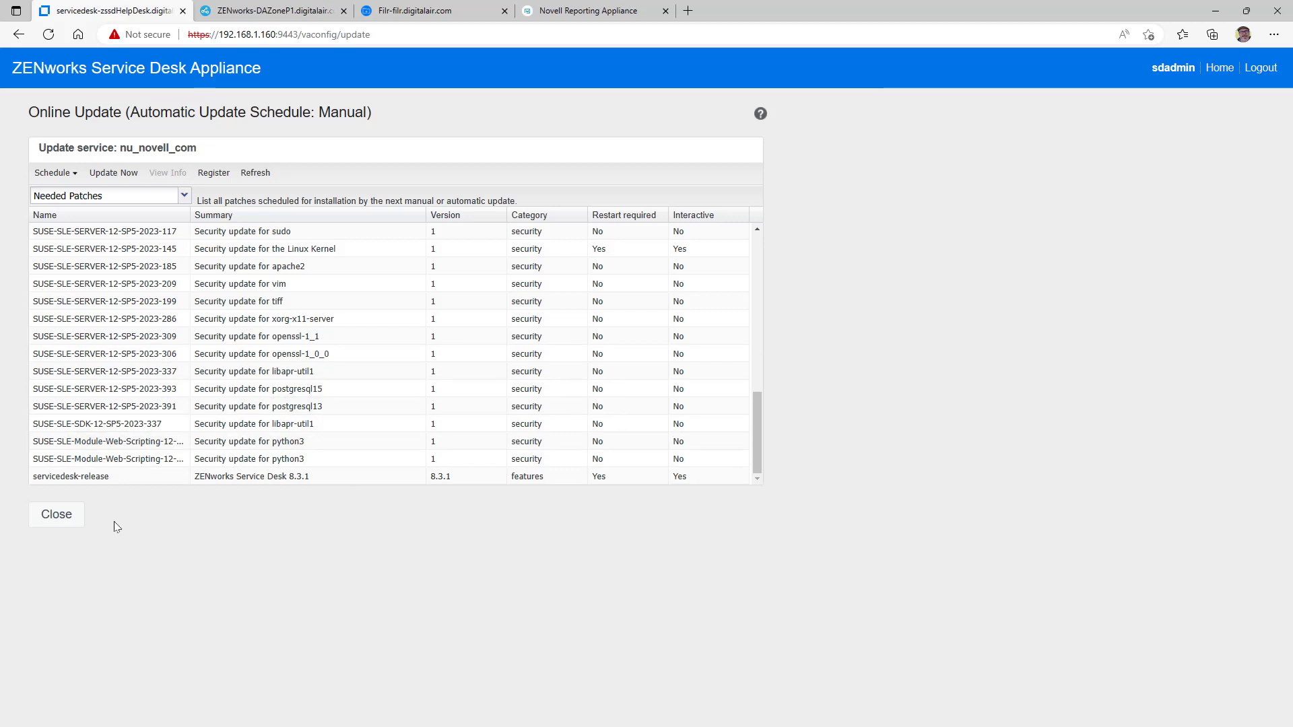
# Step: Install all needed Service Desk patches with Update Now, leaving the needed list empty
pyautogui.click(113, 173)
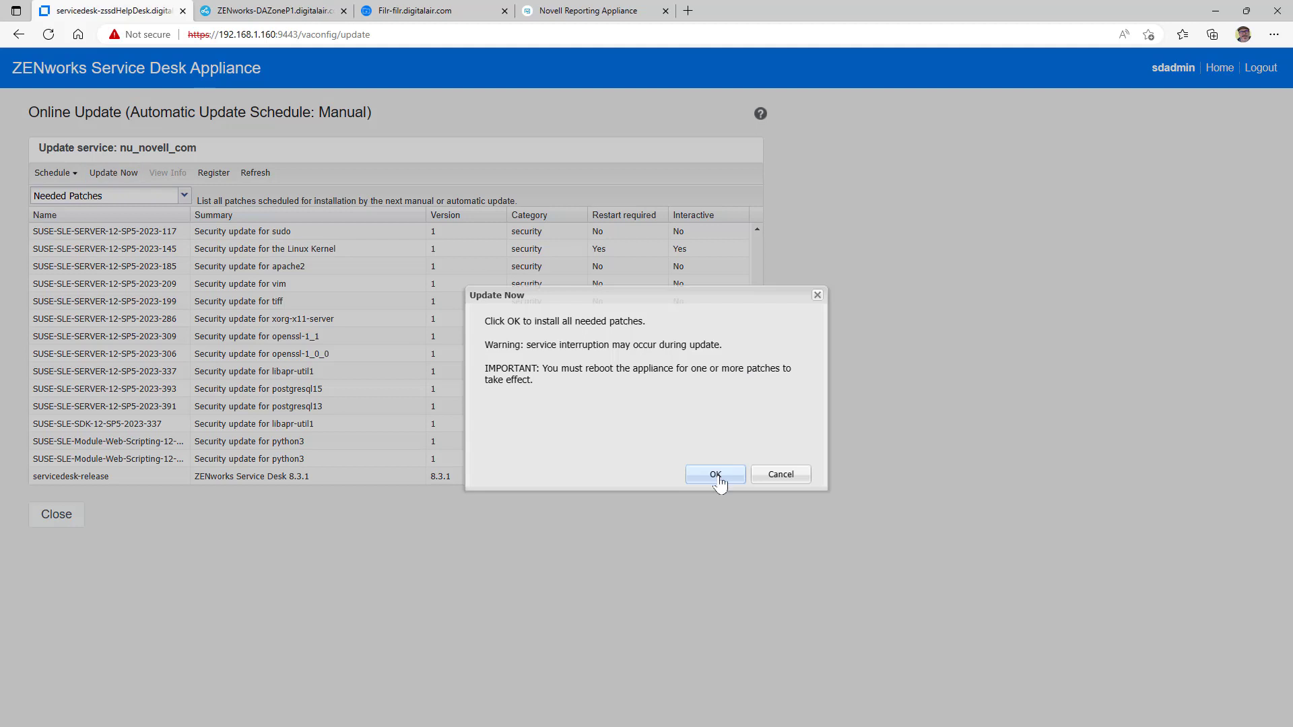
pyautogui.click(715, 475)
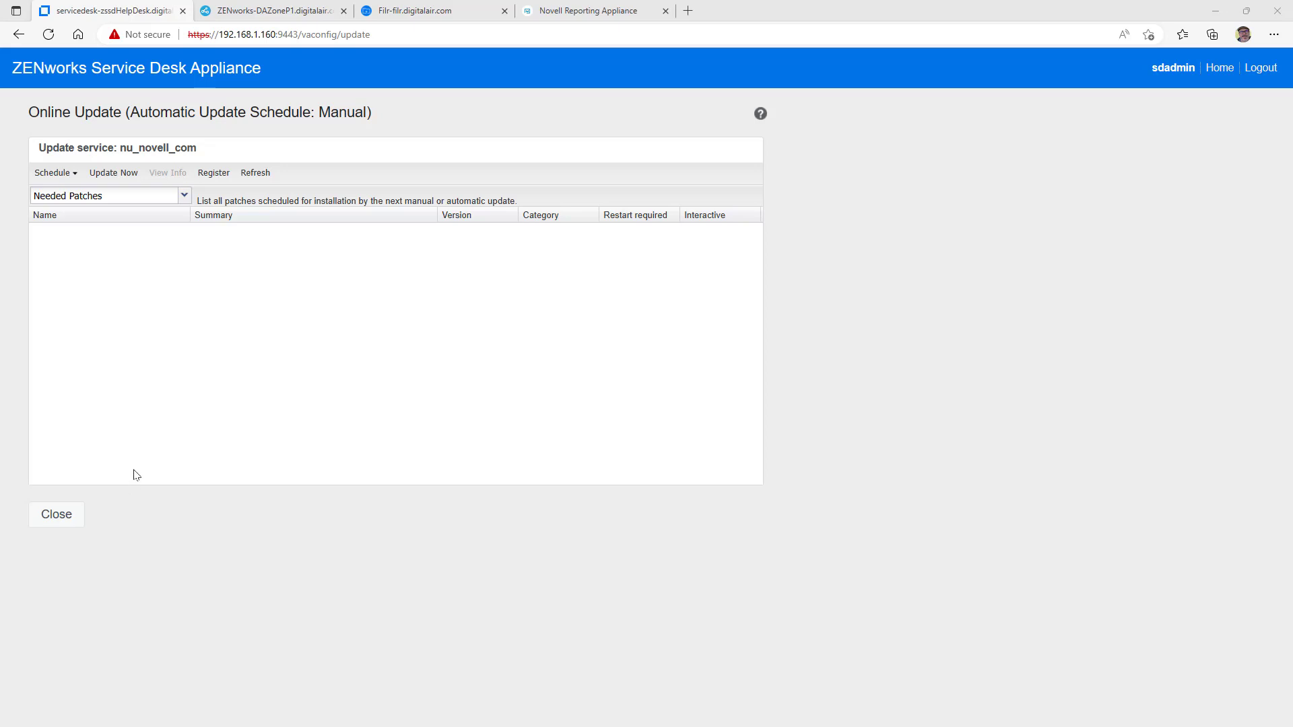
# Step: Reboot the Service Desk appliance and refresh until its sign-in page loads again
pyautogui.click(57, 513)
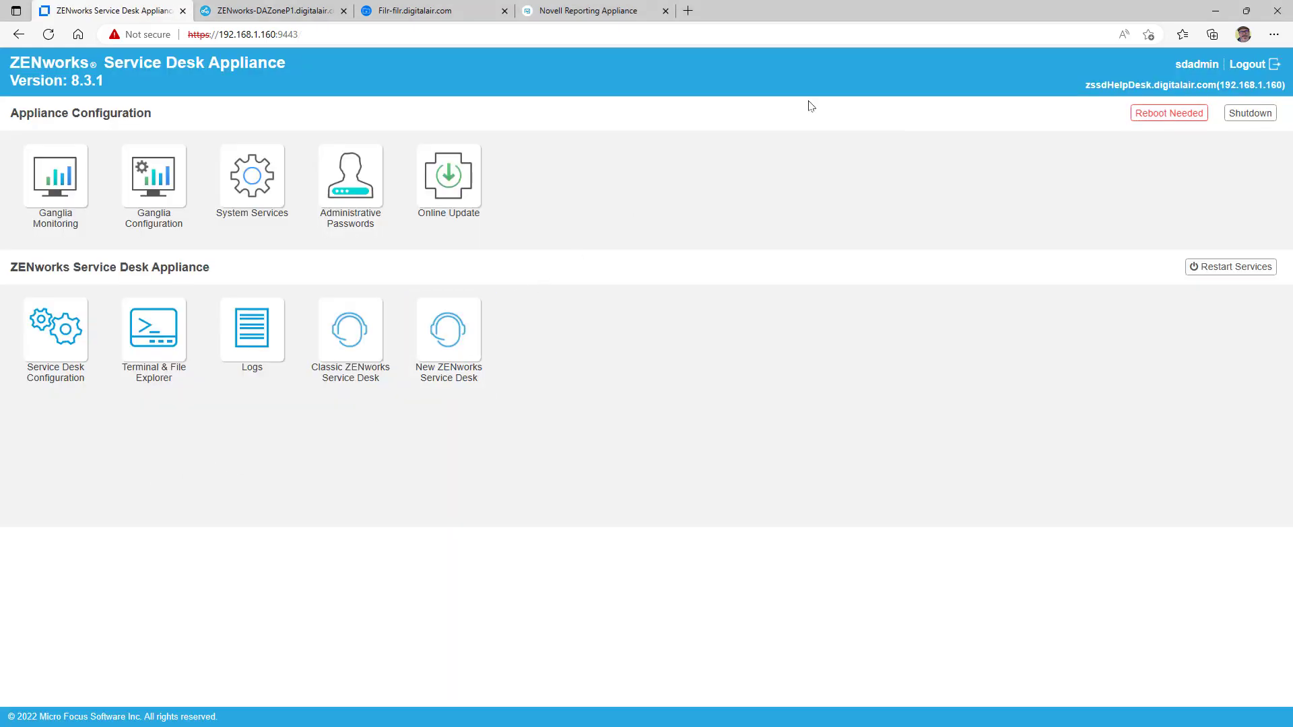
pyautogui.click(1162, 116)
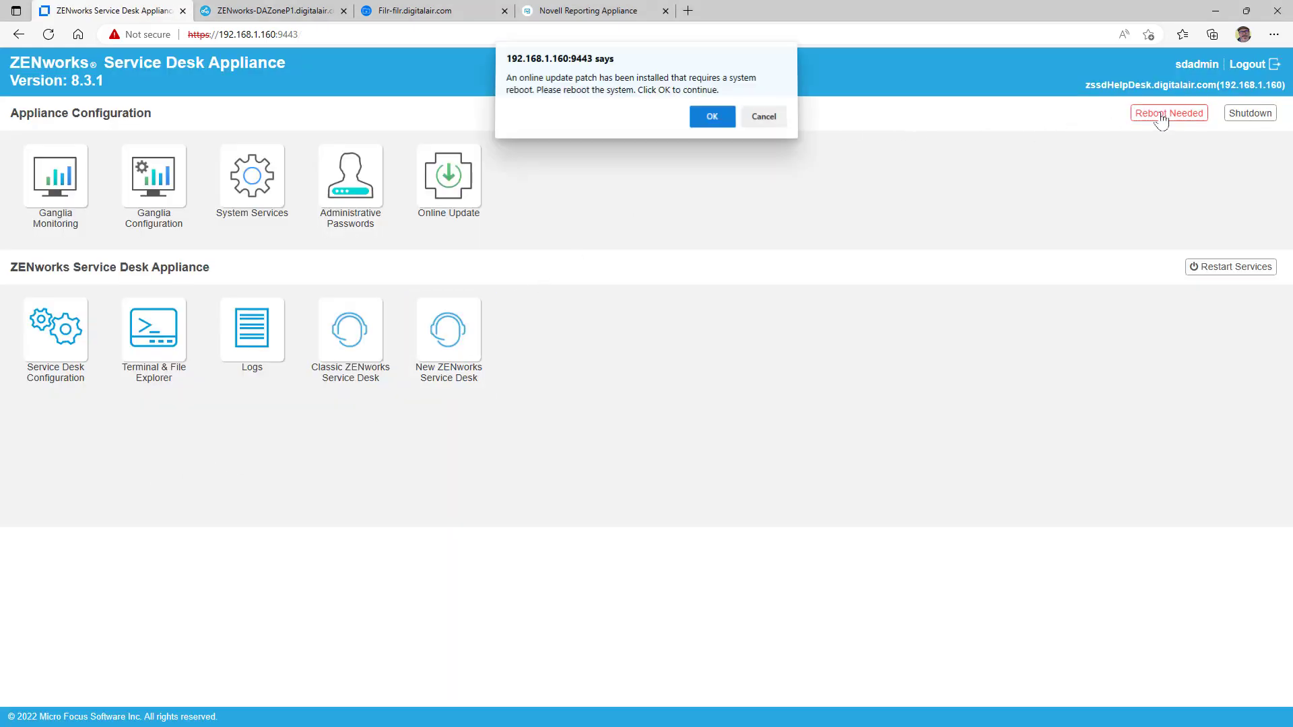
pyautogui.click(718, 128)
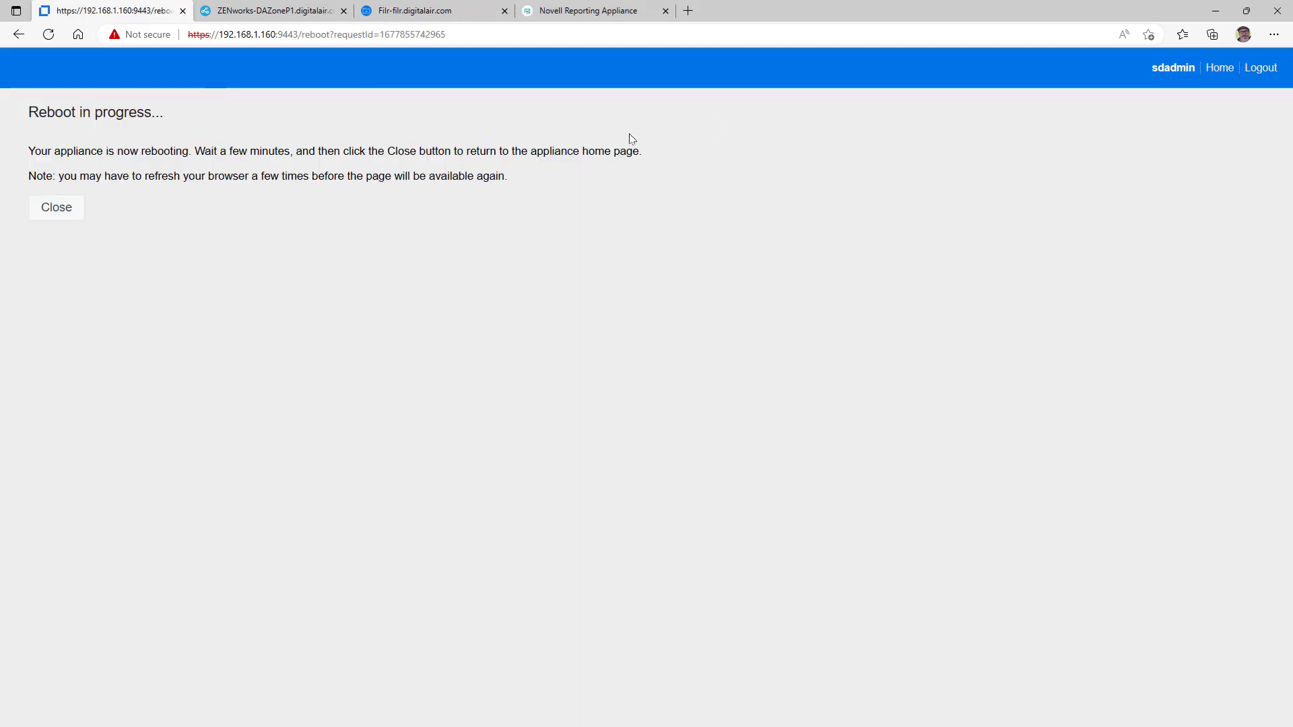
pyautogui.click(41, 209)
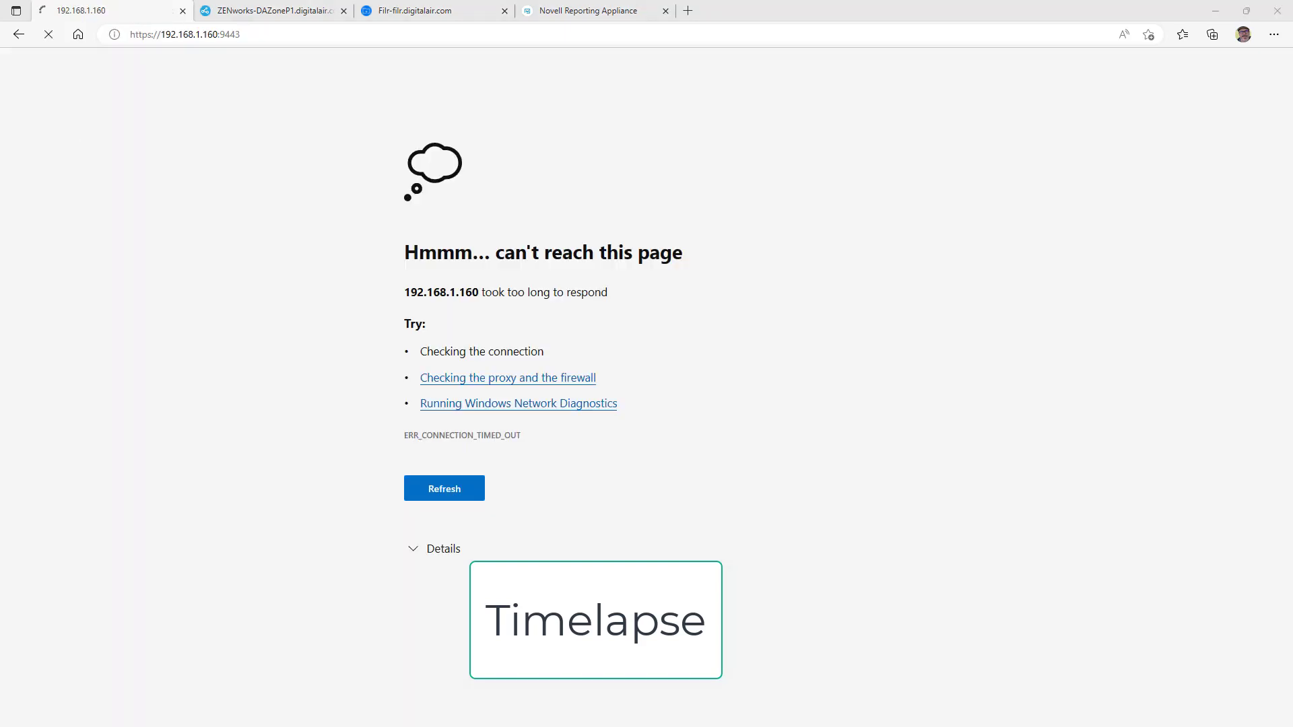
pyautogui.click(47, 37)
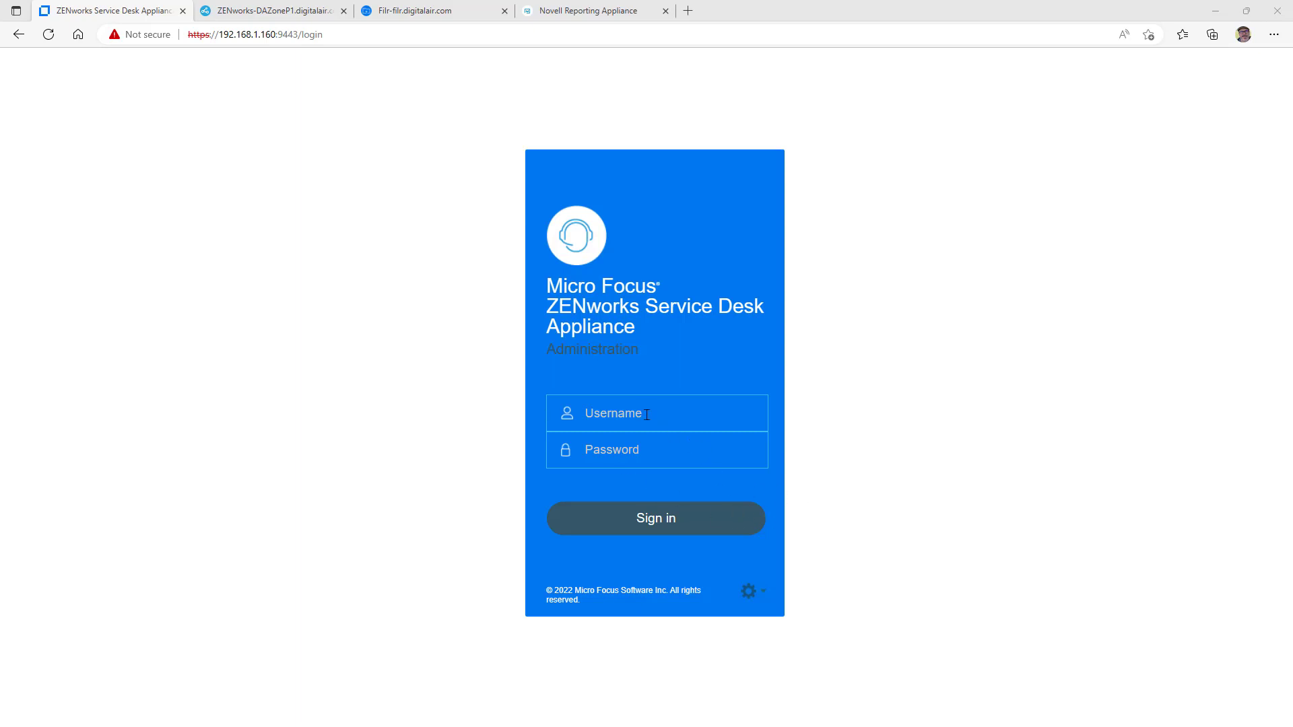
# Step: Log back in to Service Desk, confirm Online Update lists no needed patches, and return to the Version 8.3.1 home page
pyautogui.click(645, 413)
pyautogui.write('sdadmin')
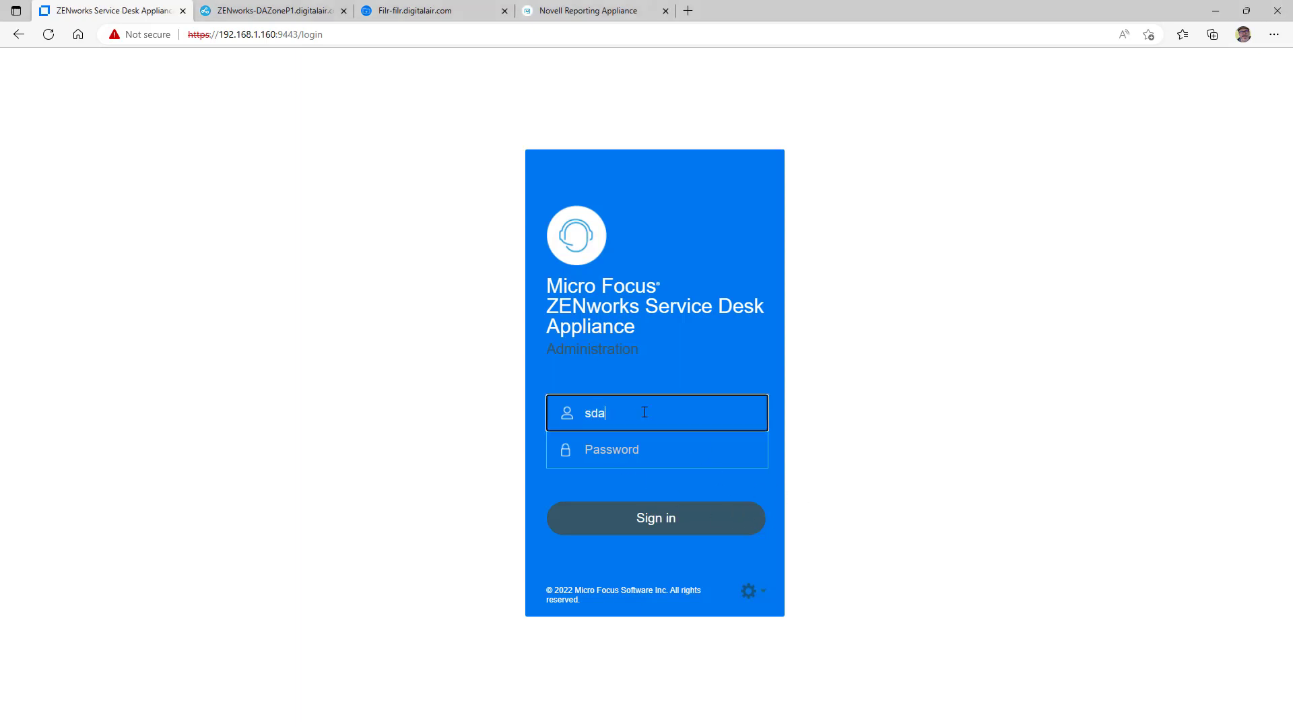
pyautogui.press('Tab')
pyautogui.write('******')
pyautogui.press('Return')
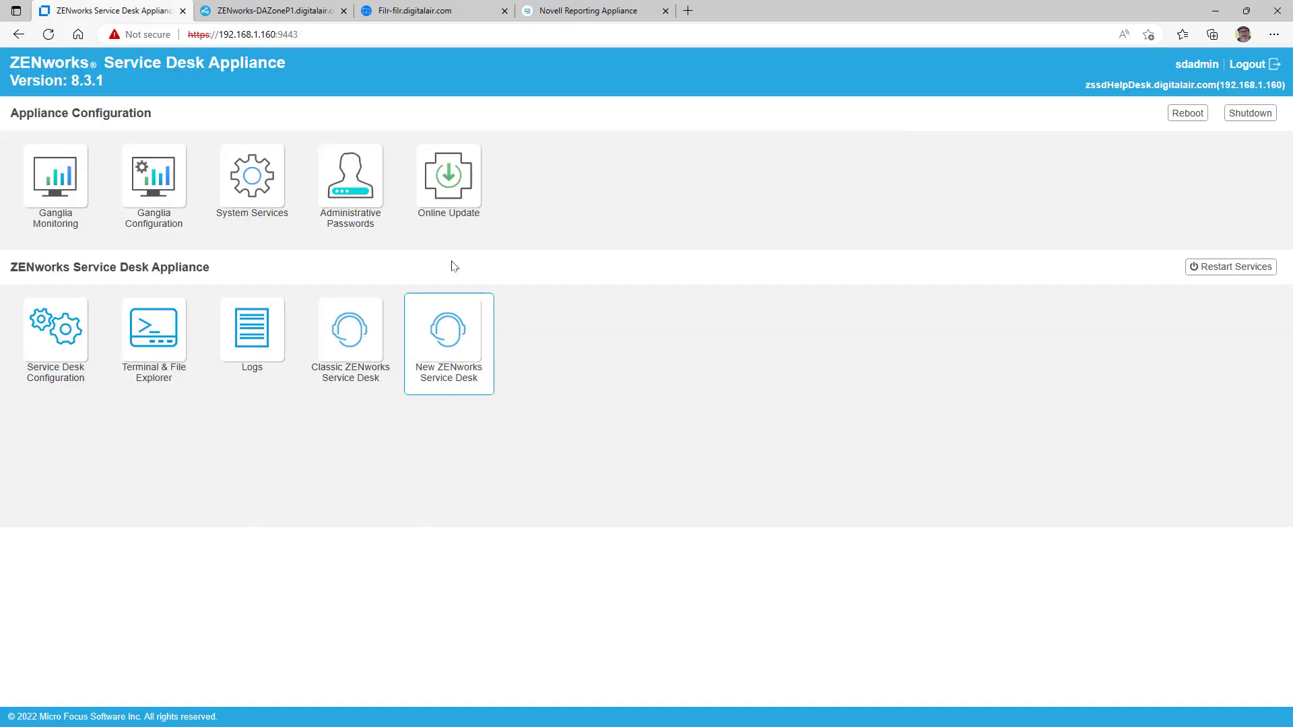
pyautogui.click(433, 208)
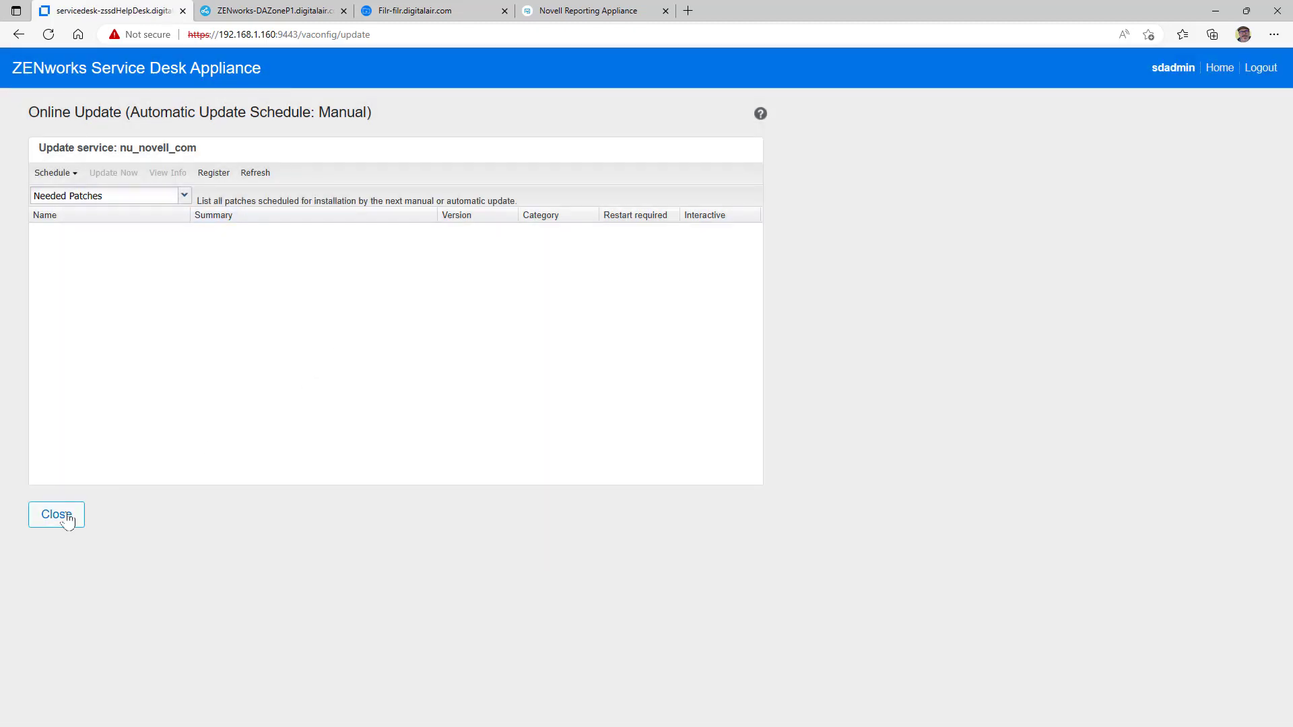
pyautogui.click(56, 514)
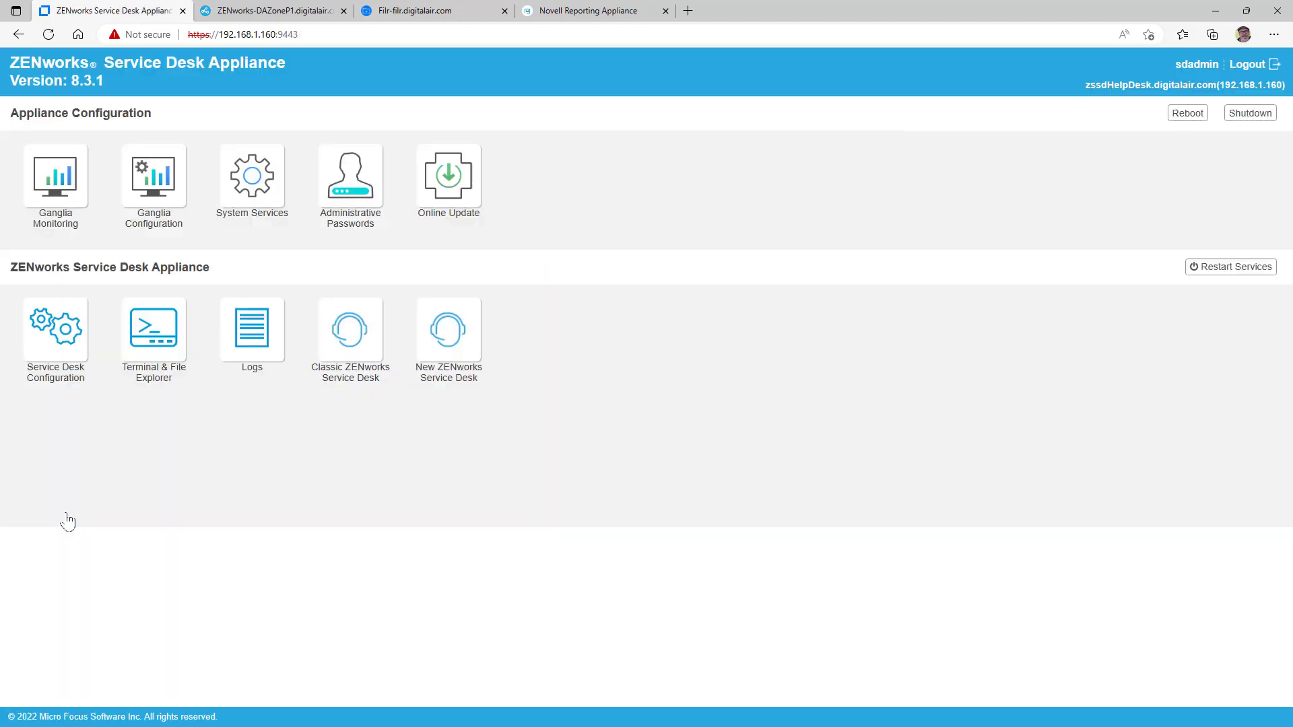